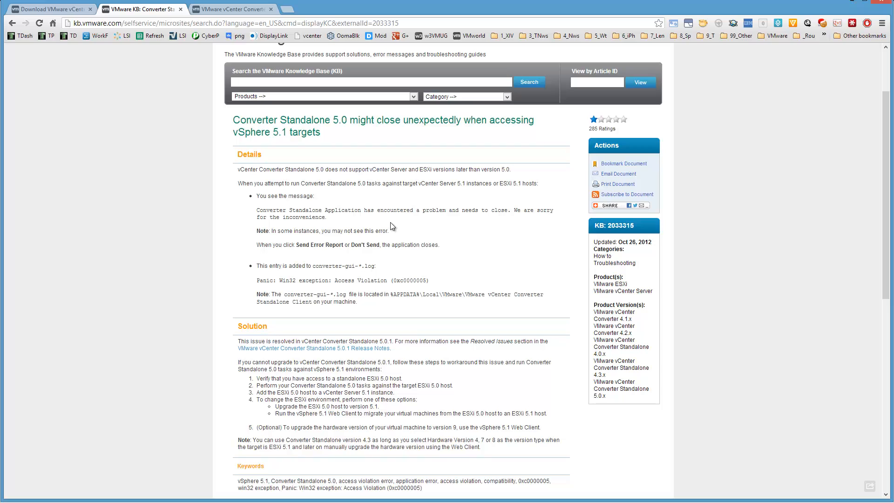
# Review the Converter Standalone 5.0 error message in the knowledge base article and the Converter Standalone 5.0.1 download page
pyautogui.tripleClick(308, 204)
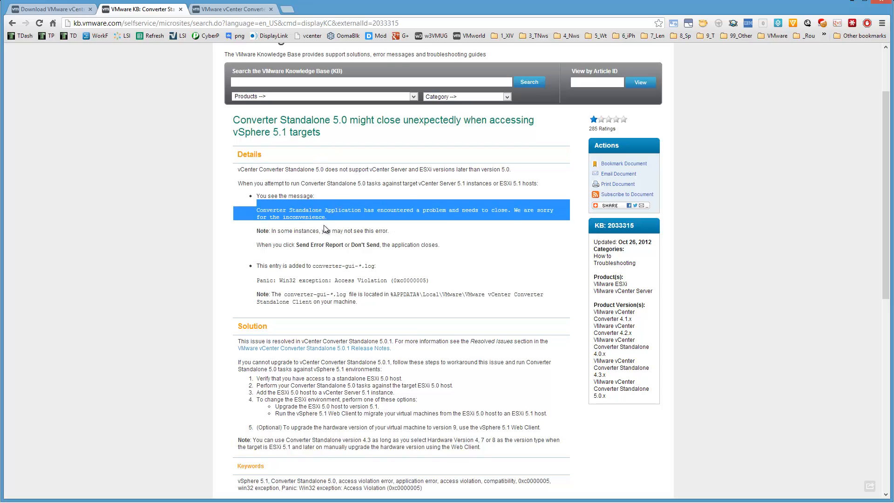
pyautogui.click(424, 258)
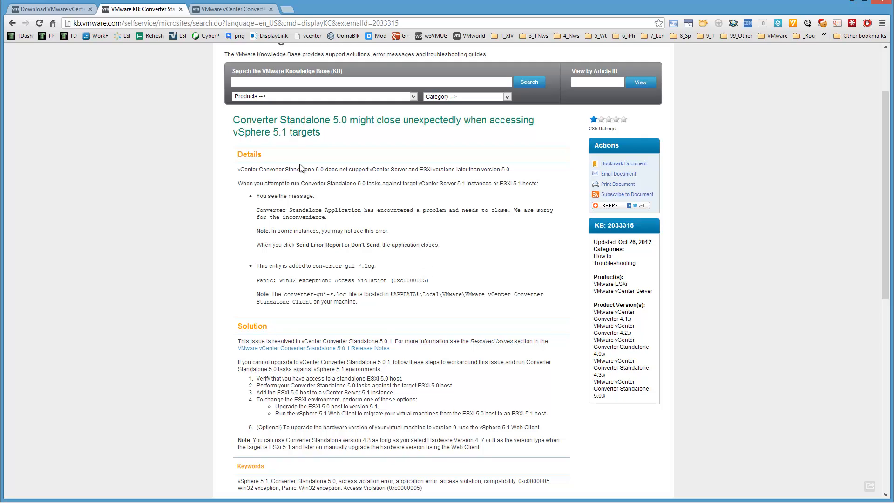
pyautogui.click(57, 11)
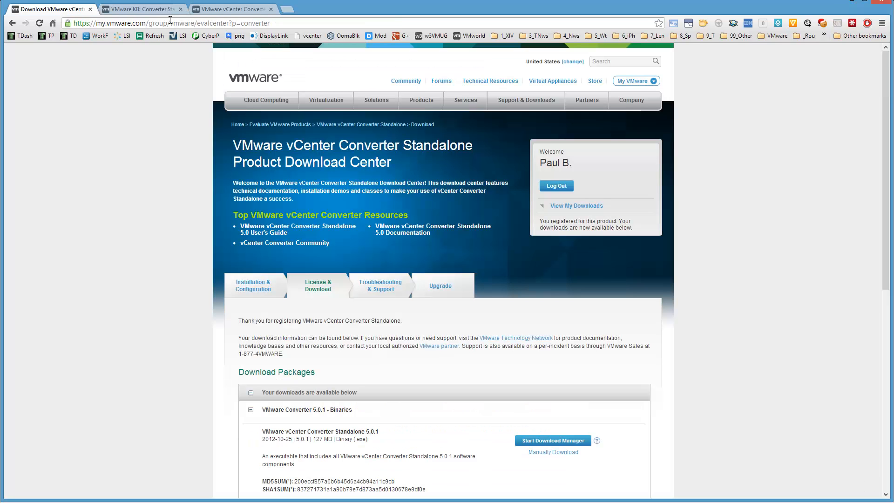
pyautogui.click(277, 24)
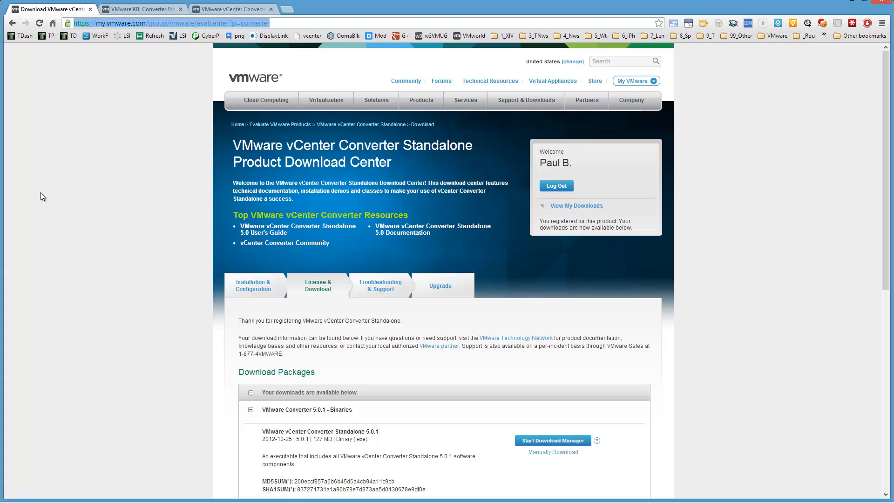
pyautogui.click(141, 281)
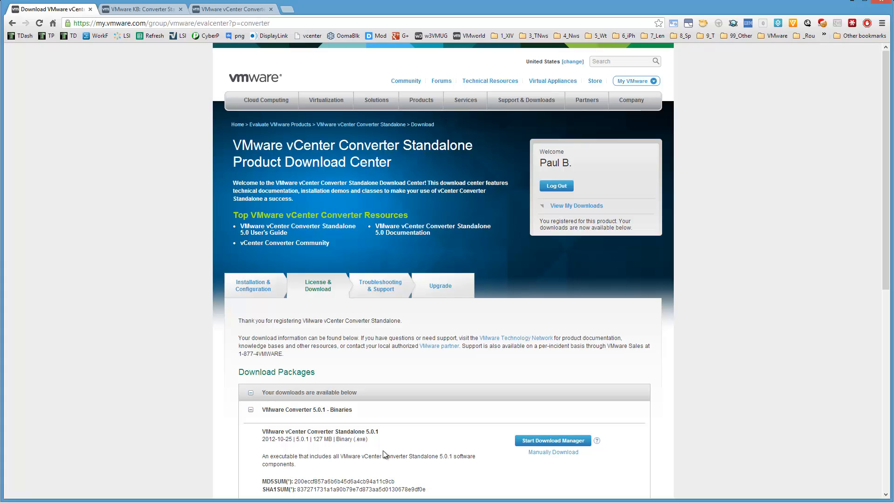
pyautogui.scroll(-1, 385, 451)
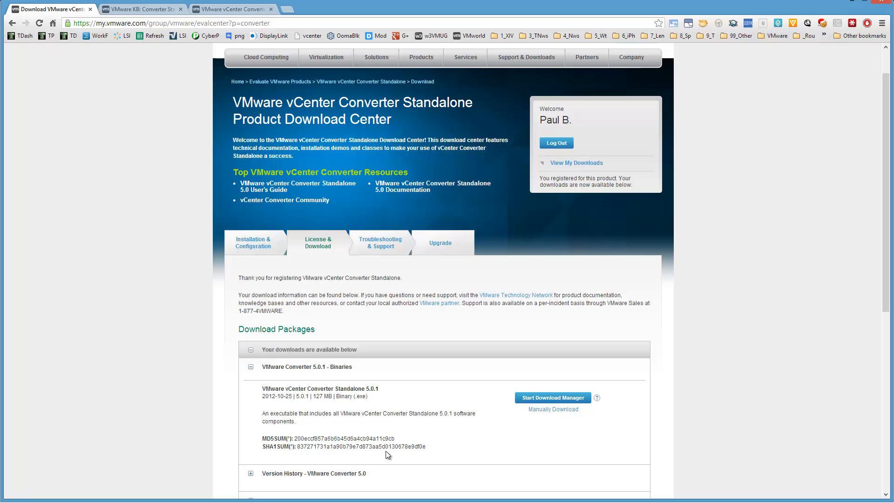
# Read the What's New section of the vCenter Converter Standalone 5.0.1 release notes and put the browser away
pyautogui.click(221, 10)
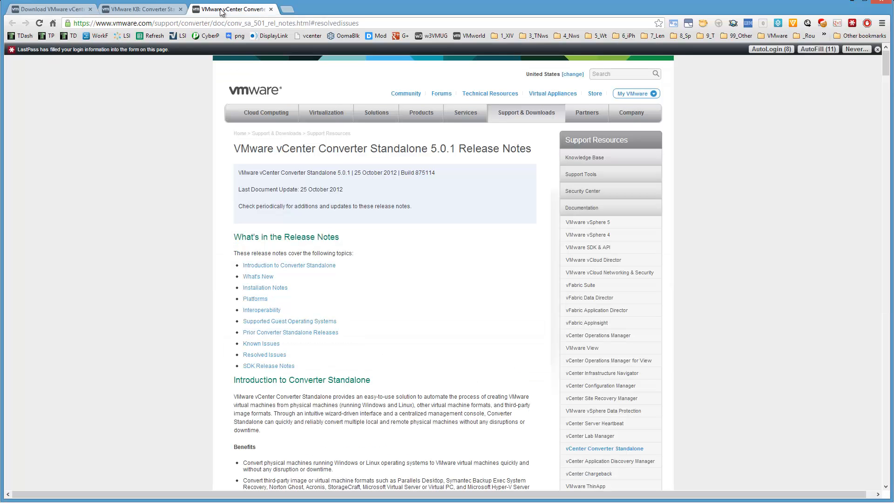
pyautogui.scroll(-7, 202, 200)
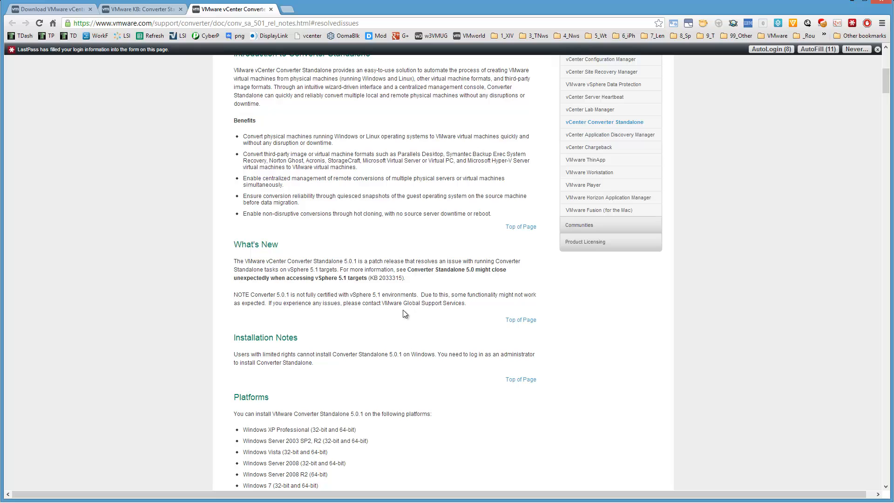
pyautogui.click(878, 49)
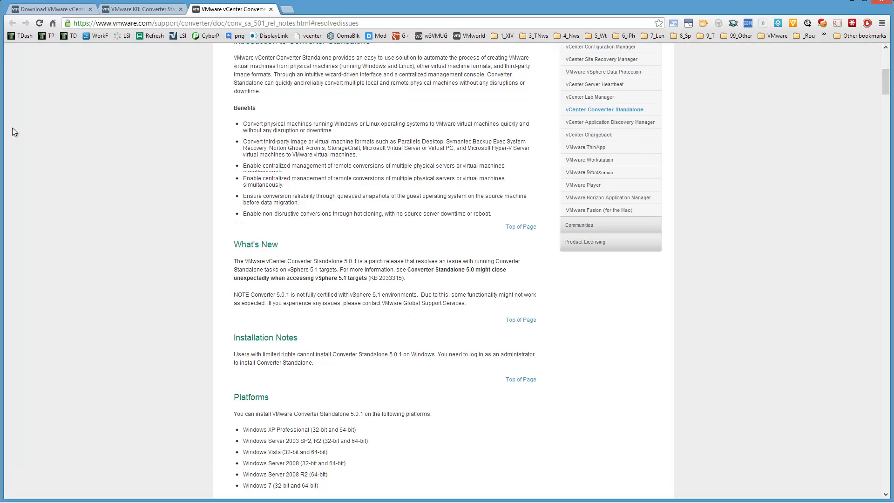
pyautogui.scroll(7, 12, 128)
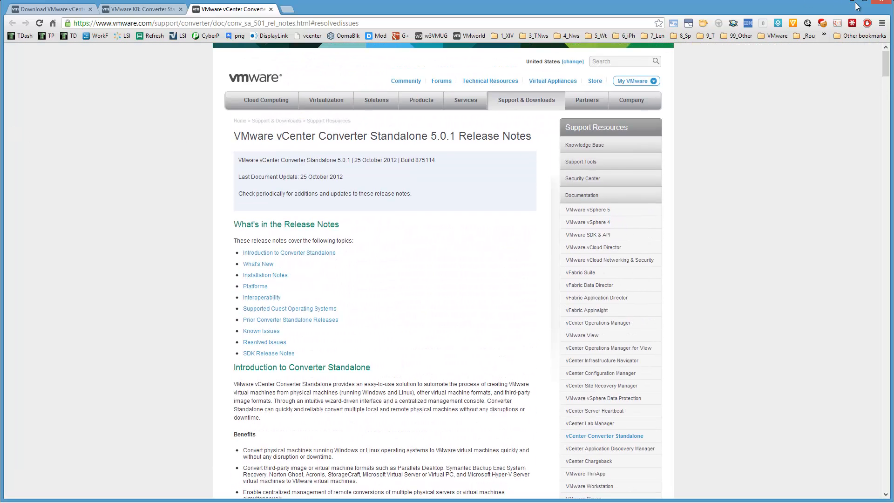
pyautogui.click(852, 5)
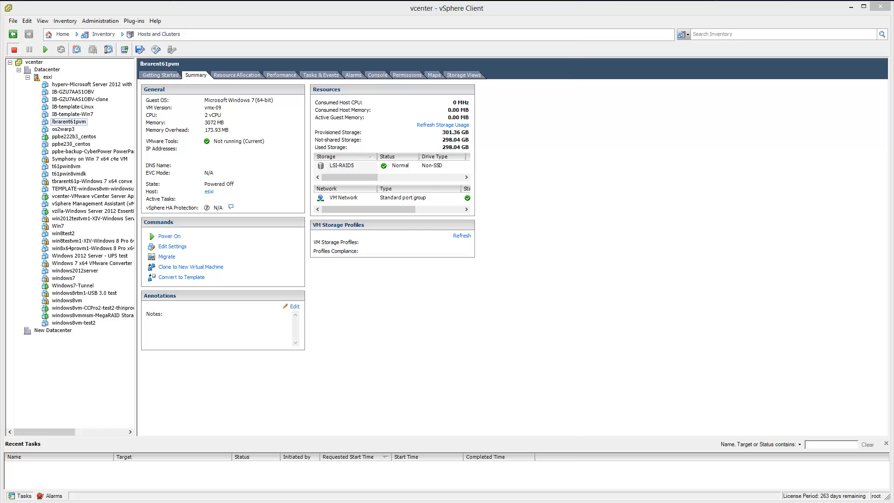
# Locate the VMware-converter-all-5.0.1-875114.exe installer in the file manager and put its window away
pyautogui.hotkey('alt', 'Tab')
pyautogui.moveTo(161, 0)
pyautogui.mouseDown()
pyautogui.moveTo(168, 358)
pyautogui.moveTo(203, 379)
pyautogui.moveTo(195, 359)
pyautogui.moveTo(160, 377)
pyautogui.mouseUp()
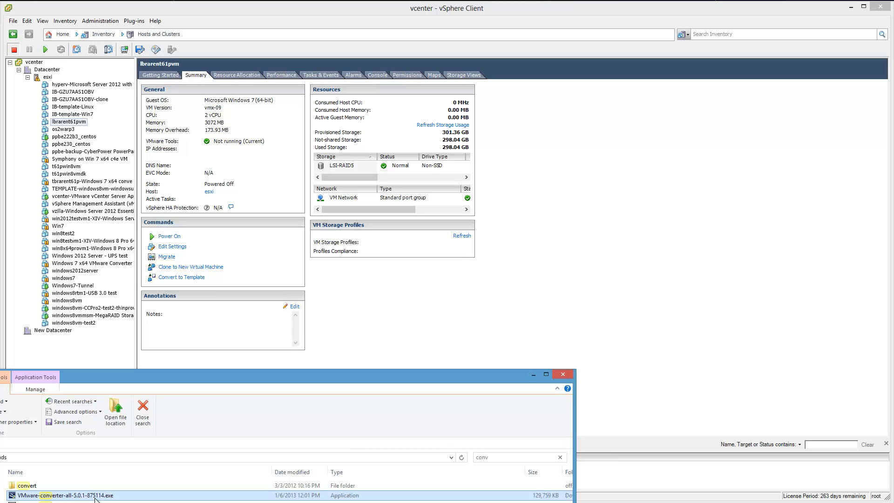
pyautogui.click(95, 496)
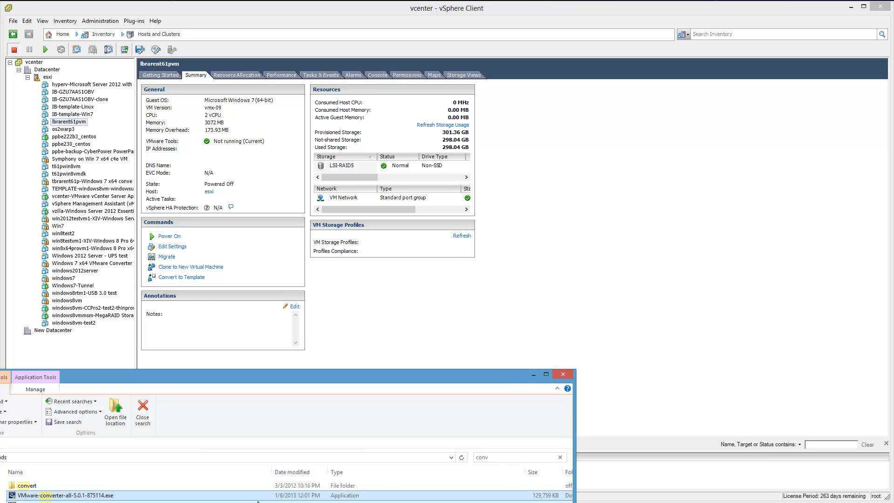
pyautogui.click(533, 373)
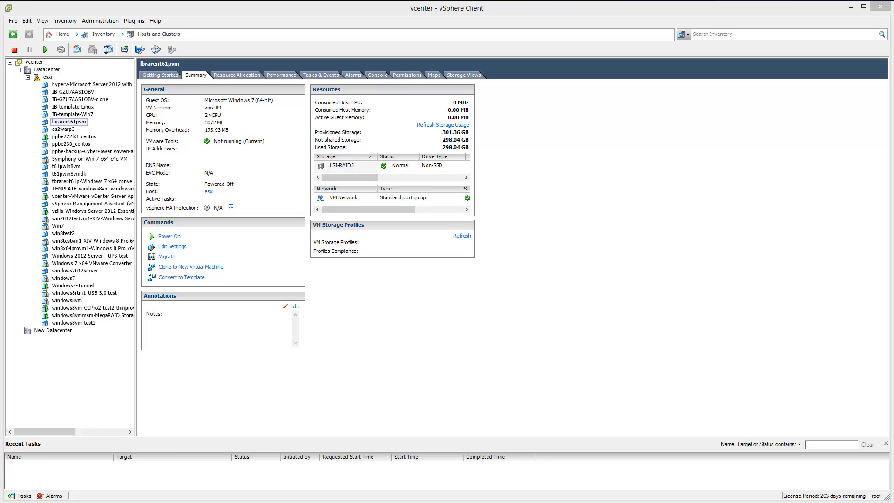
# Check the oldlaptop.vmdk file in the LSI-RAID5 datastore and power on the lbrarent61pvm virtual machine
pyautogui.click(72, 114)
pyautogui.click(70, 121)
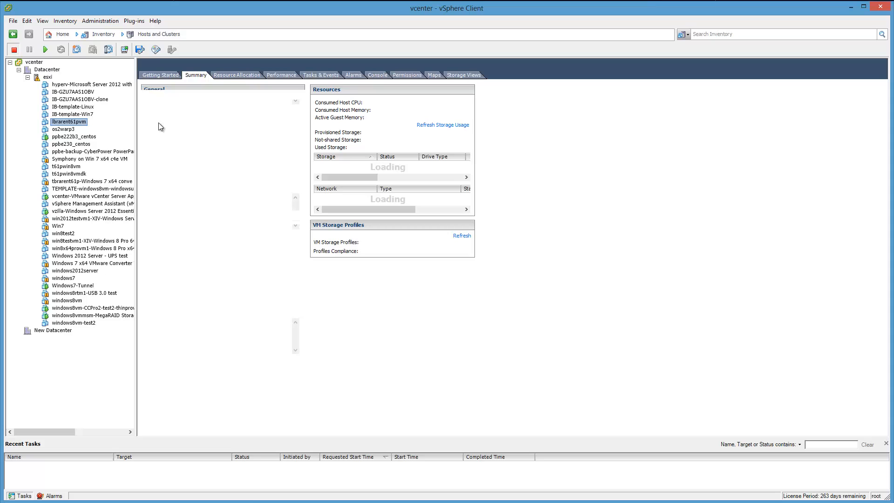
pyautogui.click(239, 491)
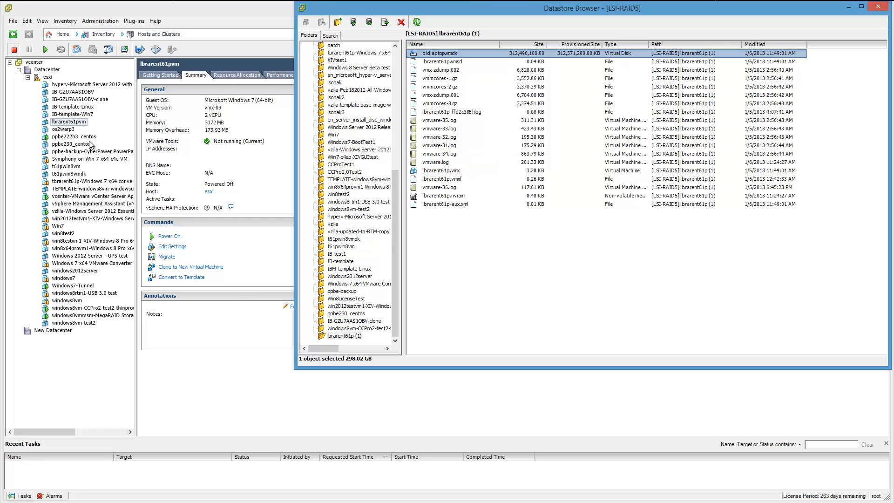
pyautogui.hotkey('alt', 'Tab')
pyautogui.click(45, 50)
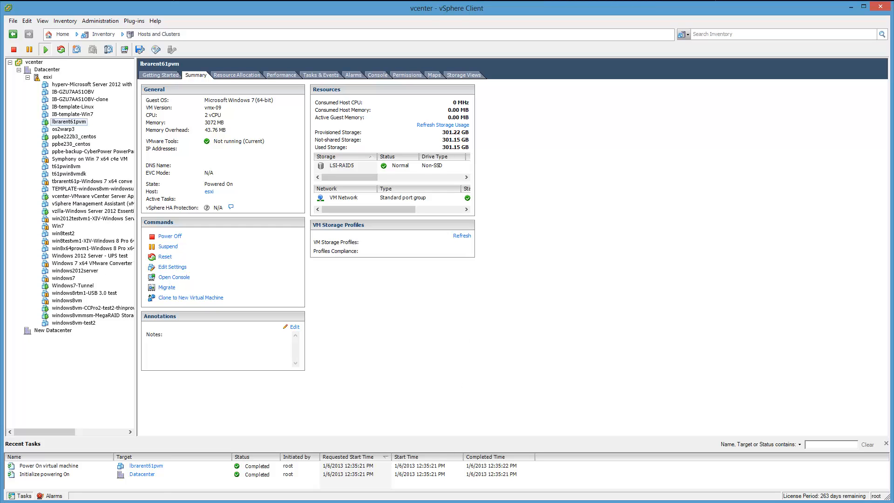
# Examine the provisioned size of oldlaptop.vmdk in the datastore and the provisioning details of lbrarent61pvm's Hard disk 1
pyautogui.click(242, 498)
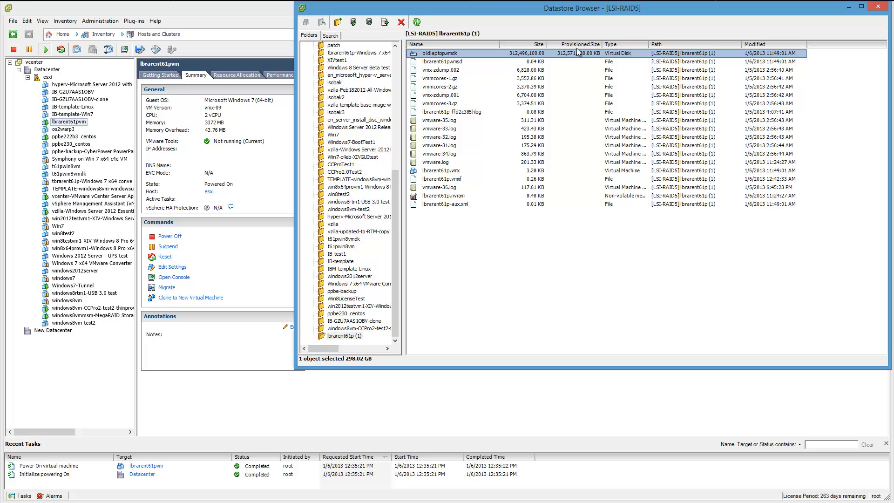
pyautogui.click(850, 7)
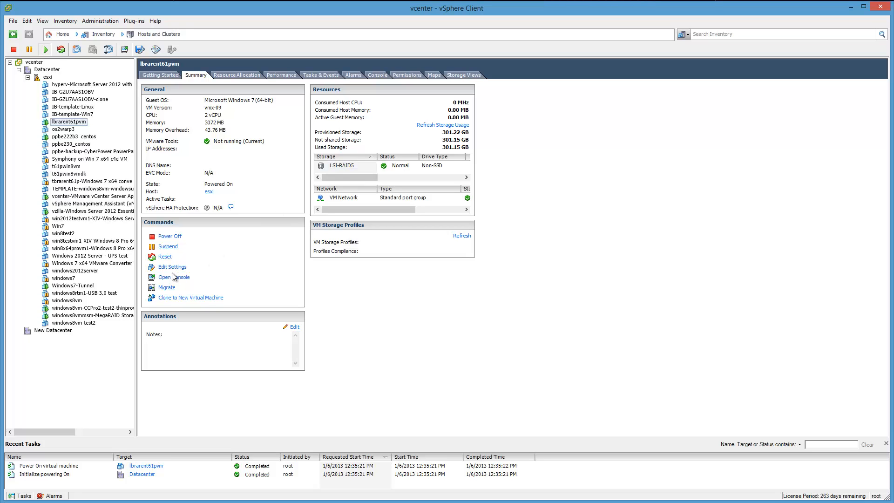
pyautogui.click(166, 268)
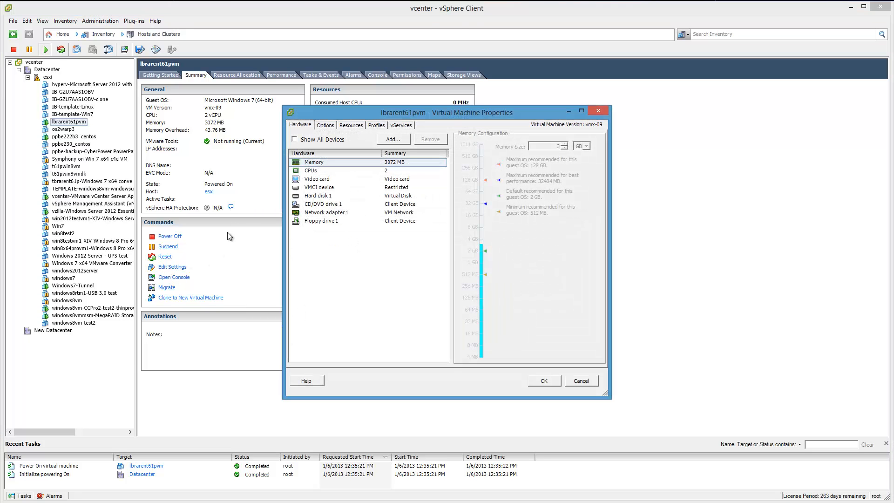
pyautogui.click(319, 196)
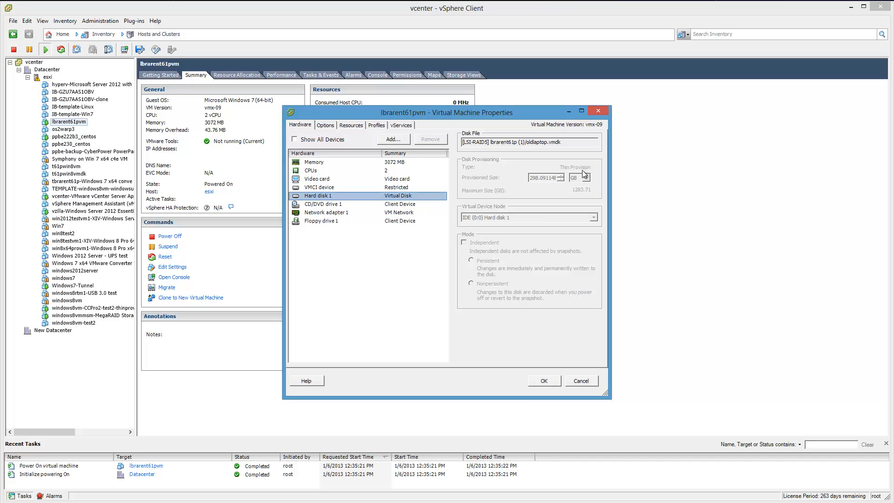
pyautogui.click(581, 379)
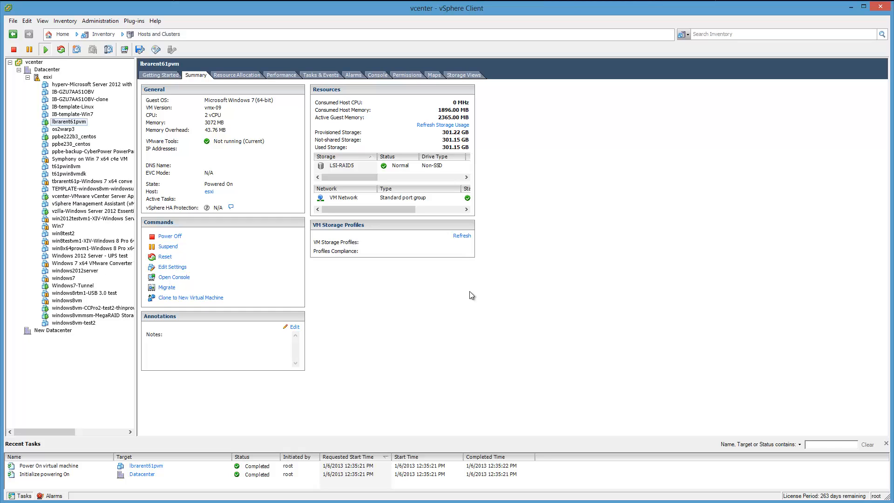
# Examine the LSI-RAID5 datastore's details in the storage resources of lbrarent61pvm
pyautogui.click(335, 166)
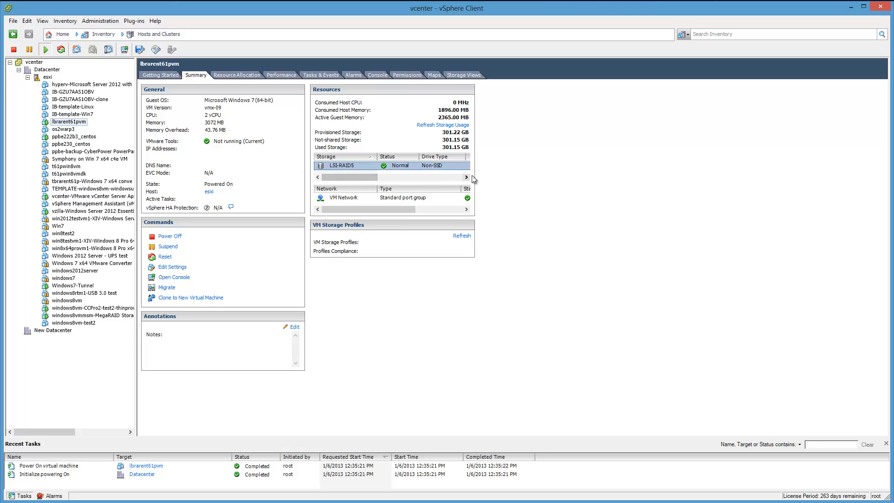
pyautogui.click(391, 176)
pyautogui.moveTo(391, 176); pyautogui.dragTo(324, 170)
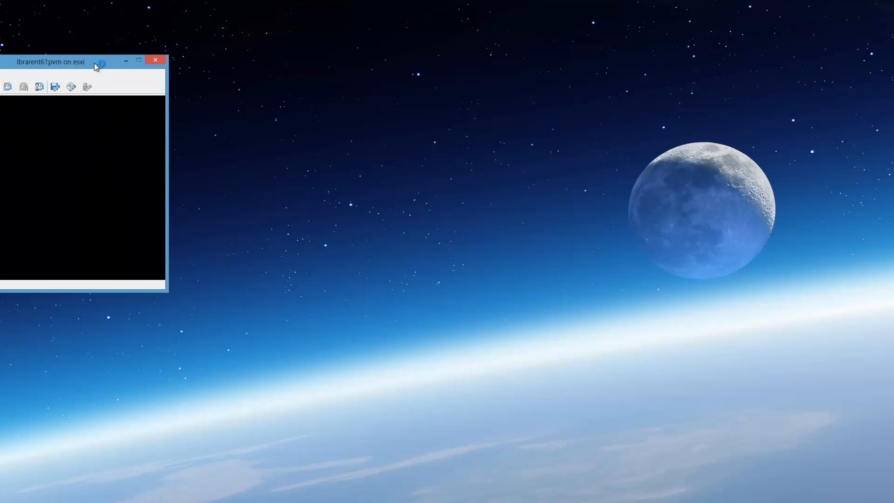
# Move the virtual machine's console window aside and shut down the guest operating system of lbrarent61pvm
pyautogui.moveTo(94, 63); pyautogui.dragTo(0, 63)
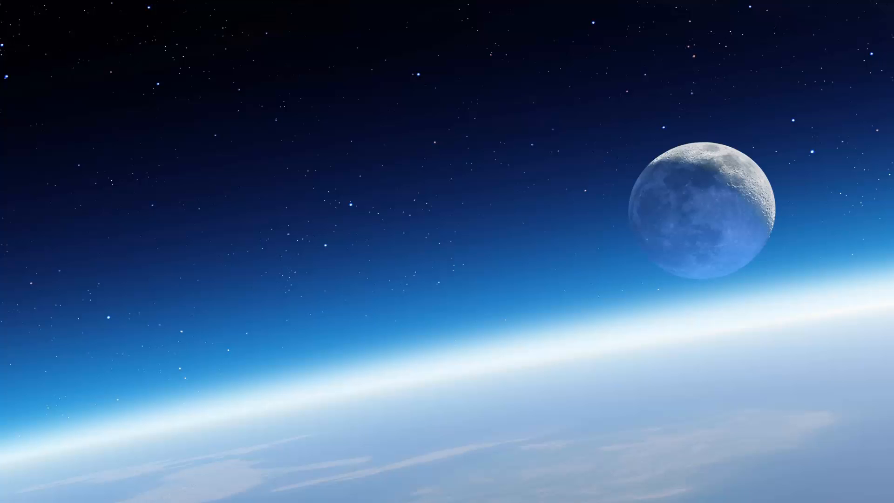
pyautogui.moveTo(0, 79); pyautogui.dragTo(439, 10)
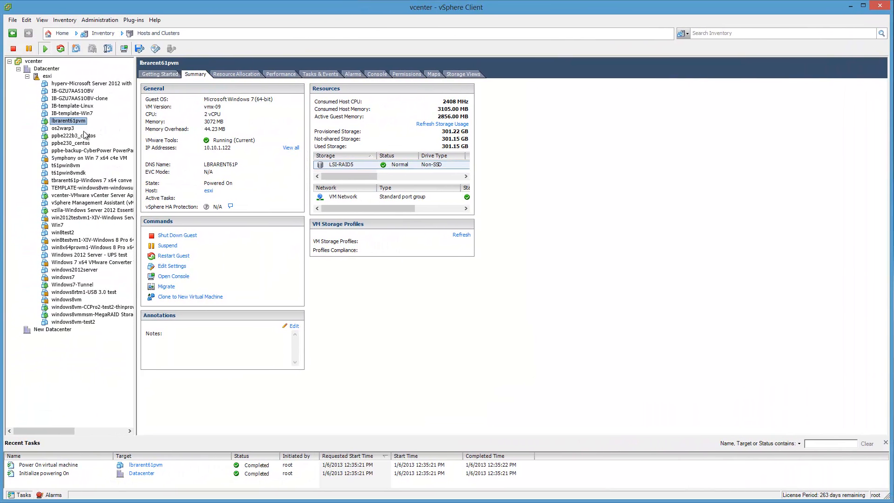
pyautogui.rightClick(76, 123)
pyautogui.moveTo(140, 140)
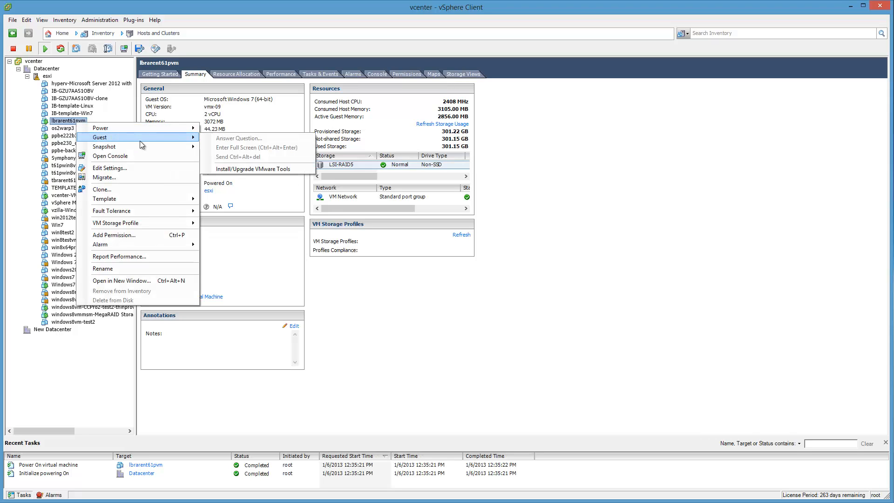
pyautogui.moveTo(163, 129)
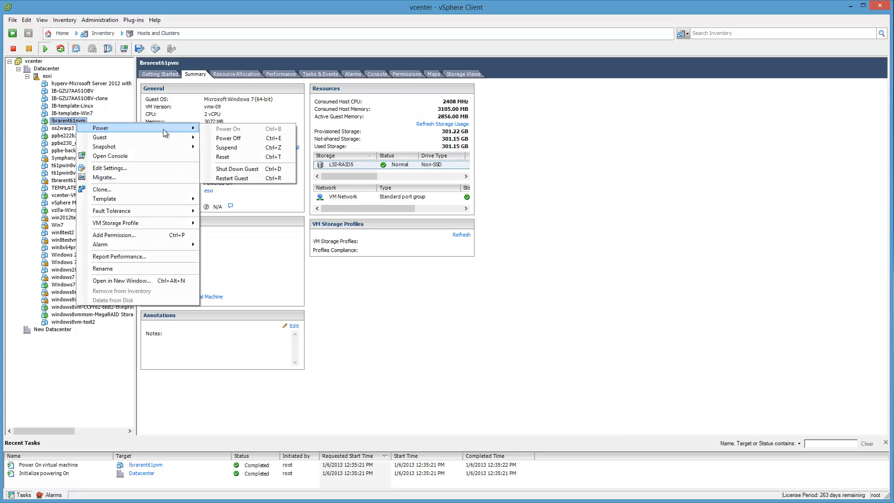
pyautogui.click(262, 168)
pyautogui.click(496, 345)
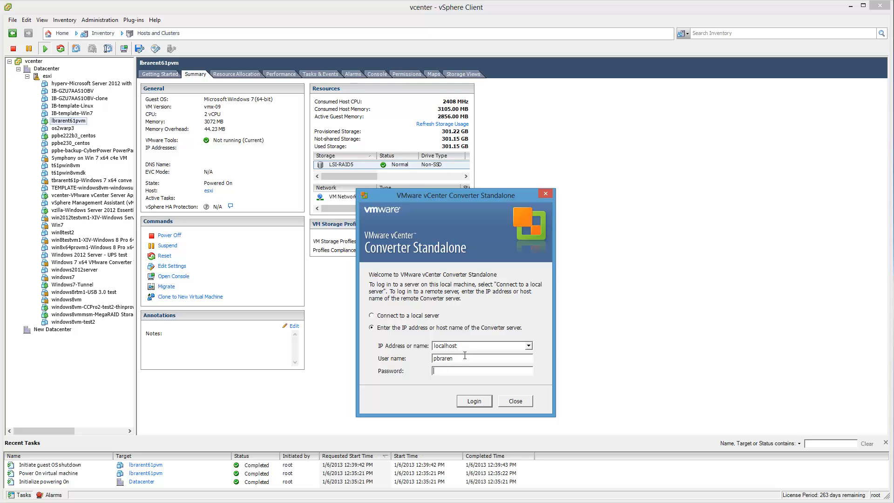
pyautogui.write('*******')
pyautogui.press('BackSpace')
pyautogui.press('BackSpace')
pyautogui.press('BackSpace')
pyautogui.press('BackSpace')
pyautogui.press('BackSpace')
pyautogui.press('BackSpace')
pyautogui.press('BackSpace')
# Enter the account password and log in to the Converter server on localhost
pyautogui.click(465, 356)
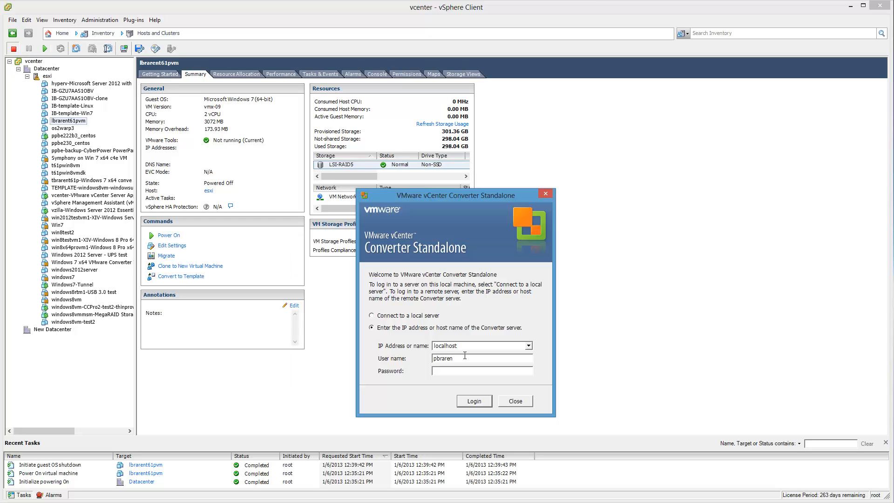
pyautogui.click(455, 371)
pyautogui.write('*******')
pyautogui.press('Return')
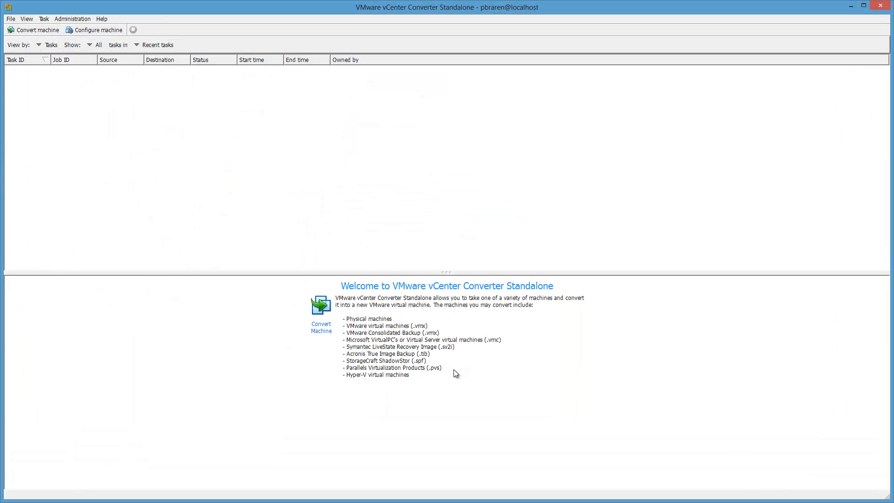
# Check the client and server version information of vCenter Converter Standalone
pyautogui.click(102, 19)
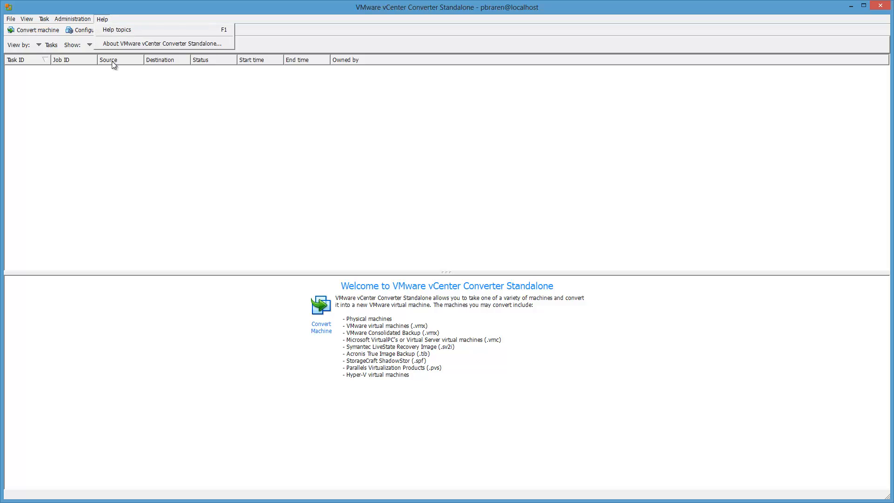
pyautogui.click(139, 44)
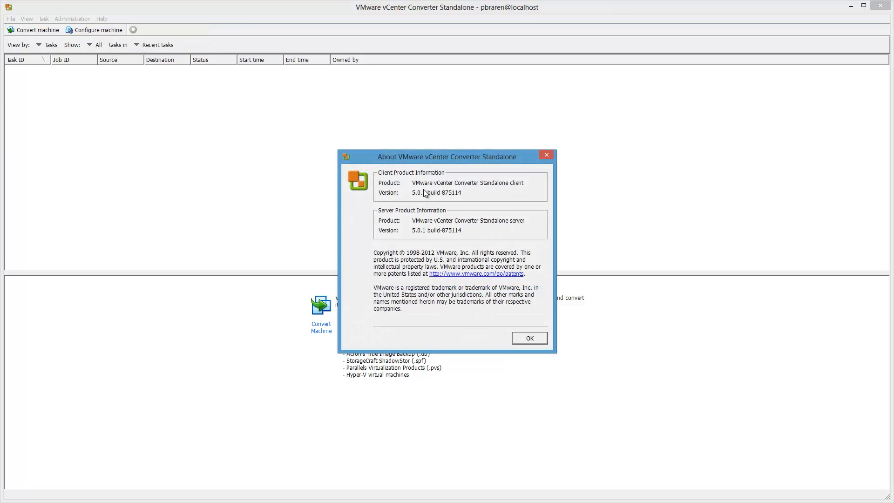
pyautogui.click(530, 338)
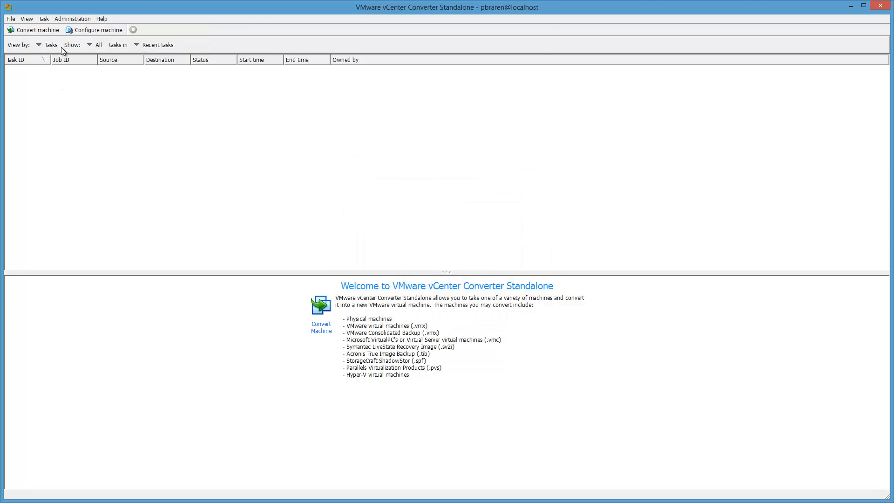
# Start a new machine conversion and set the source server to 10.10.1.51
pyautogui.click(46, 35)
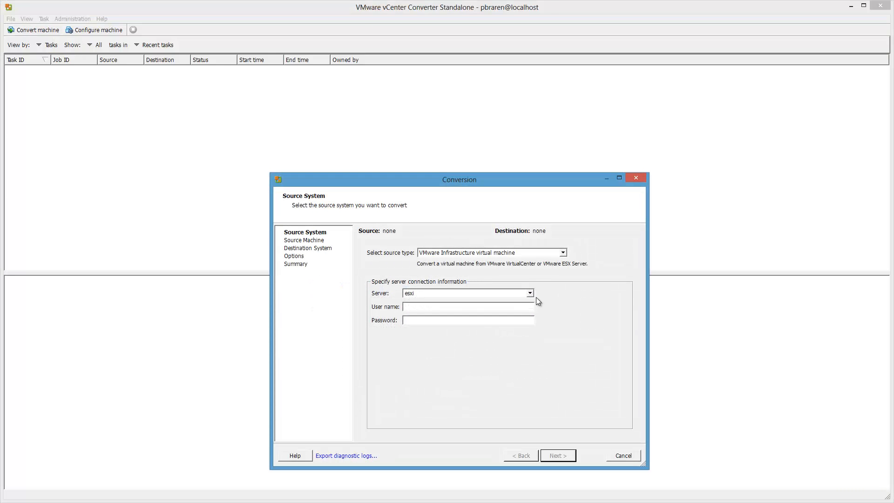
pyautogui.click(530, 292)
pyautogui.click(416, 291)
pyautogui.moveTo(425, 292); pyautogui.dragTo(361, 285)
pyautogui.write('10.10.1.51')
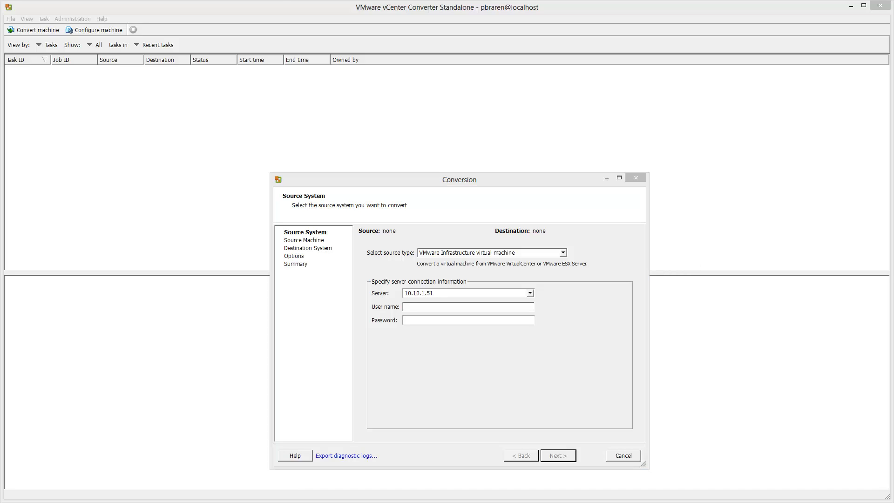
# Bring the browser window with the Best Practices for using VMware Converter video into view, and move it away again
pyautogui.click(478, 93)
pyautogui.moveTo(893, 70); pyautogui.dragTo(503, 61)
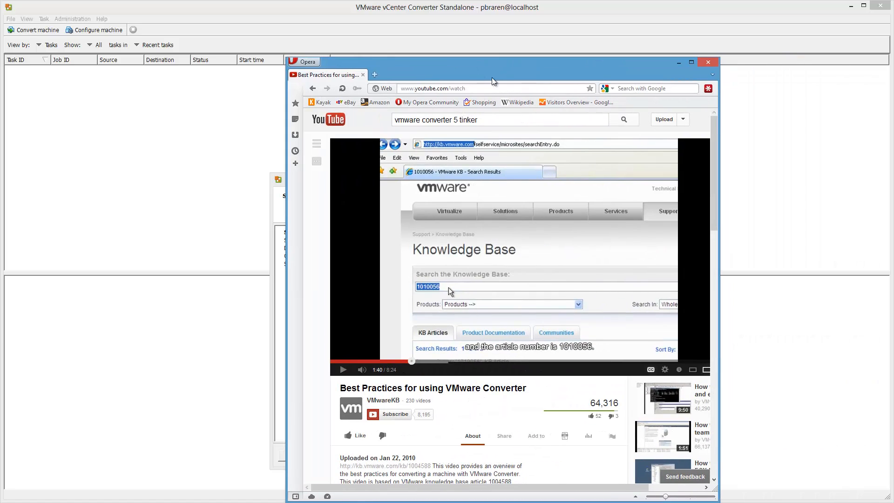
pyautogui.moveTo(494, 70); pyautogui.dragTo(893, 79)
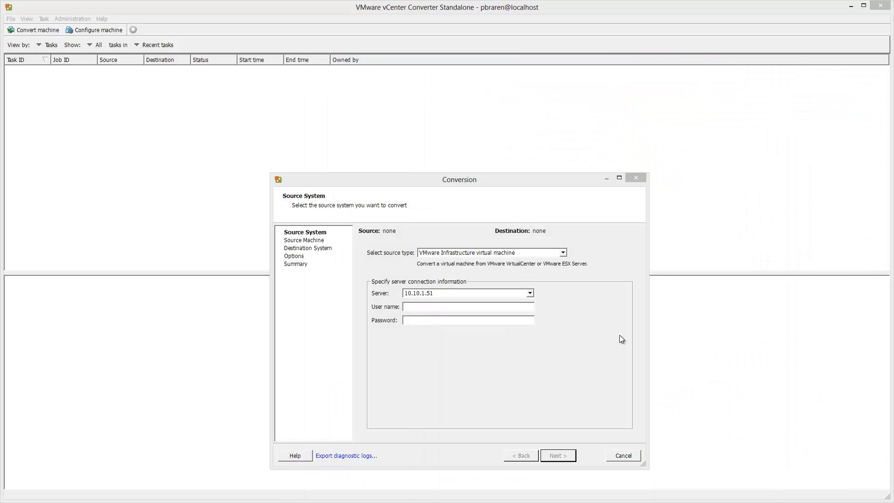
# Enter root as the source server's user name and fill in the account password
pyautogui.click(412, 308)
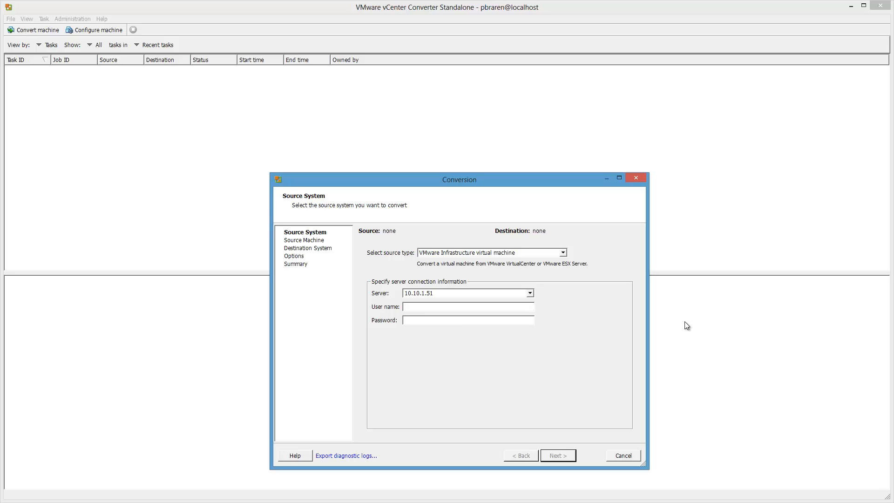
pyautogui.write('root')
pyautogui.press('Tab')
pyautogui.write('********')
# Keep VMware Infrastructure virtual machine as the source type and connect to the source server, ignoring the certificate warning
pyautogui.click(475, 252)
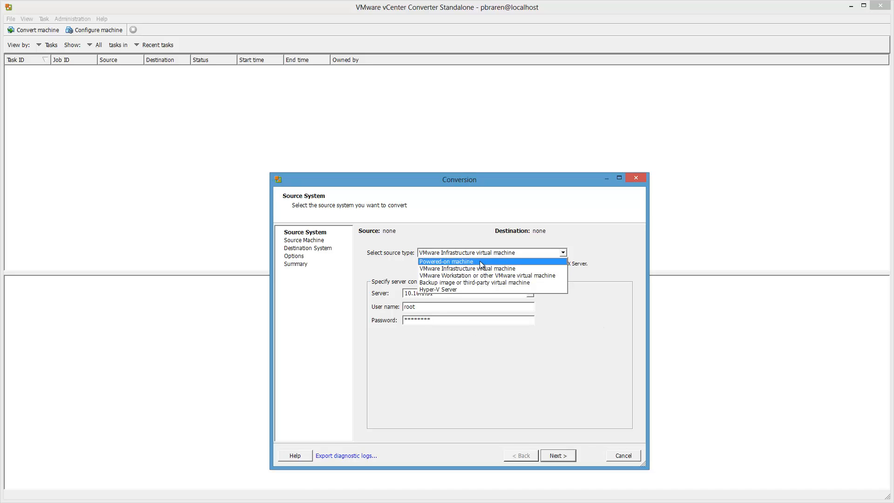
pyautogui.click(524, 268)
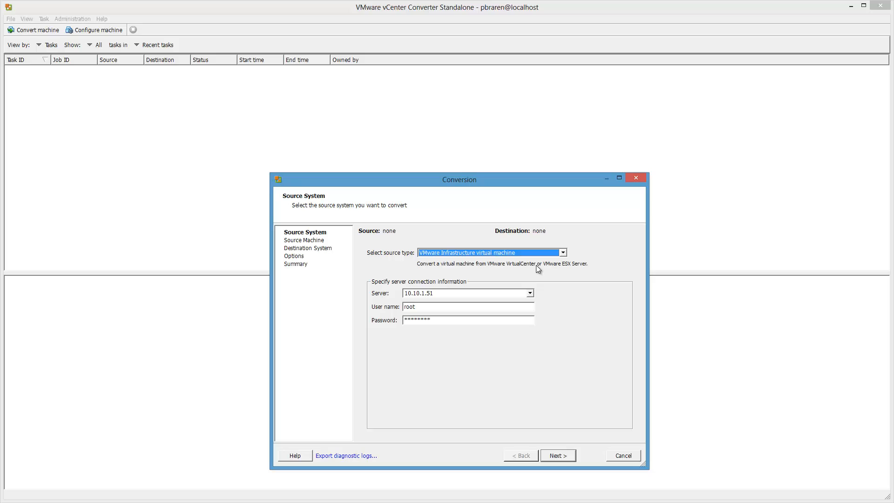
pyautogui.click(561, 460)
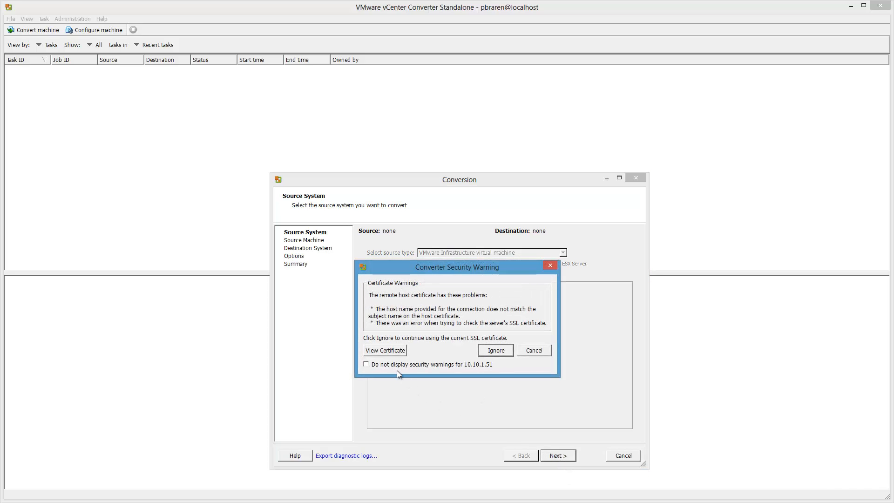
pyautogui.click(501, 353)
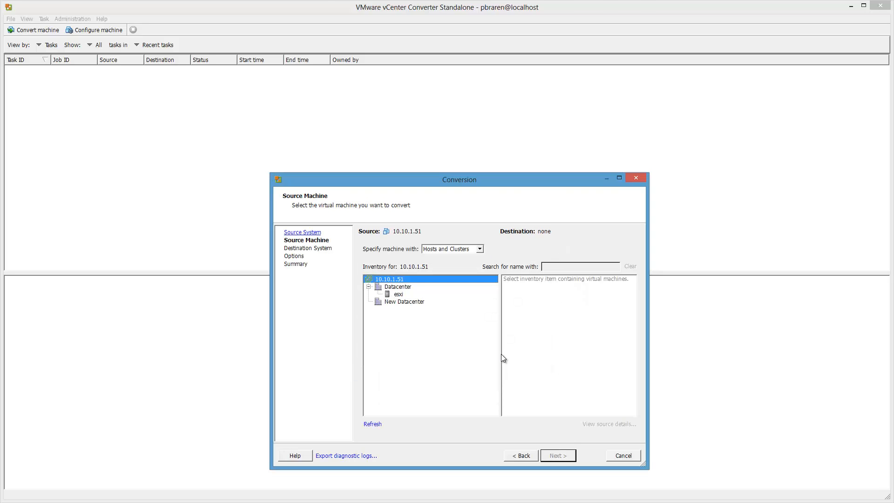
# Choose the lbrarent61pvm virtual machine on the esxi host as the source machine
pyautogui.click(399, 294)
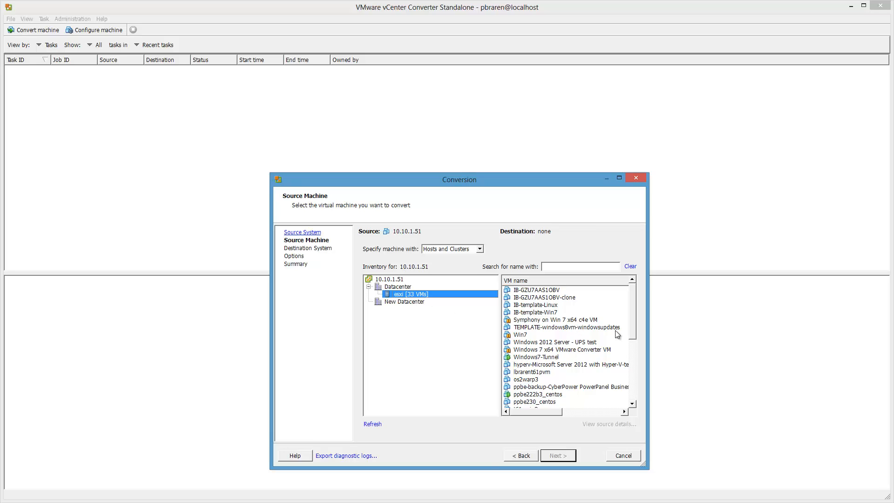
pyautogui.click(540, 373)
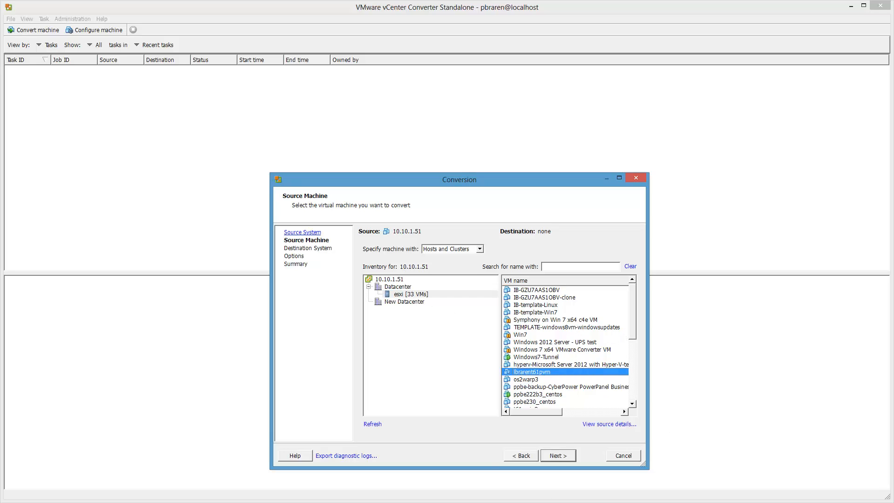
# Switch to the vSphere Client to check the power state in lbrarent61pvm's summary, and return to the Converter
pyautogui.click(114, 502)
pyautogui.click(70, 501)
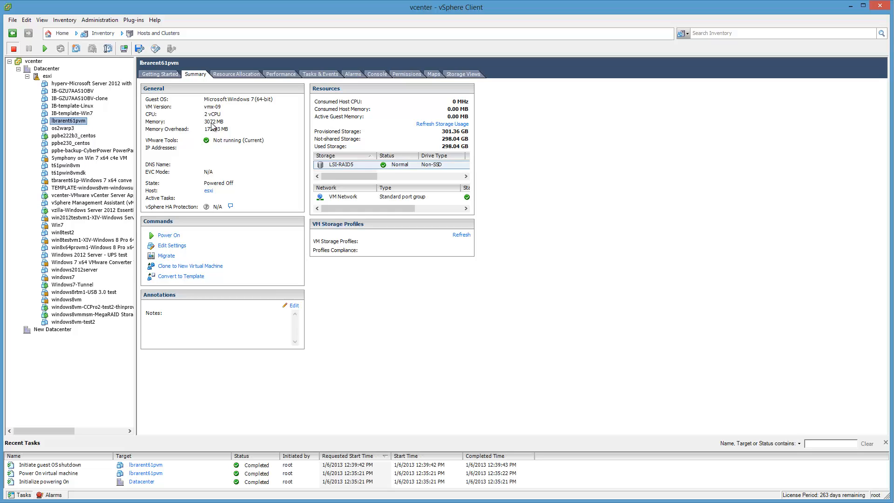
pyautogui.click(851, 6)
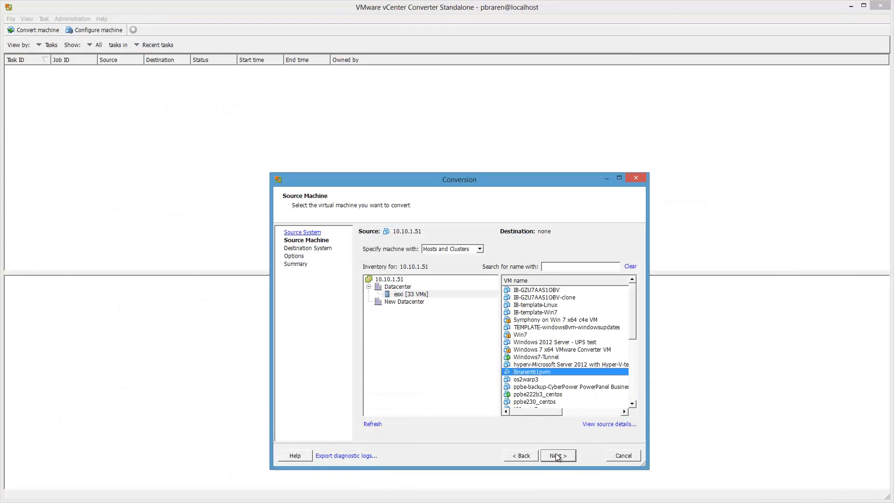
# View the source details of lbrarent61pvm, refreshing its folder in the LSI-RAID5 datastore browser while they load
pyautogui.click(624, 424)
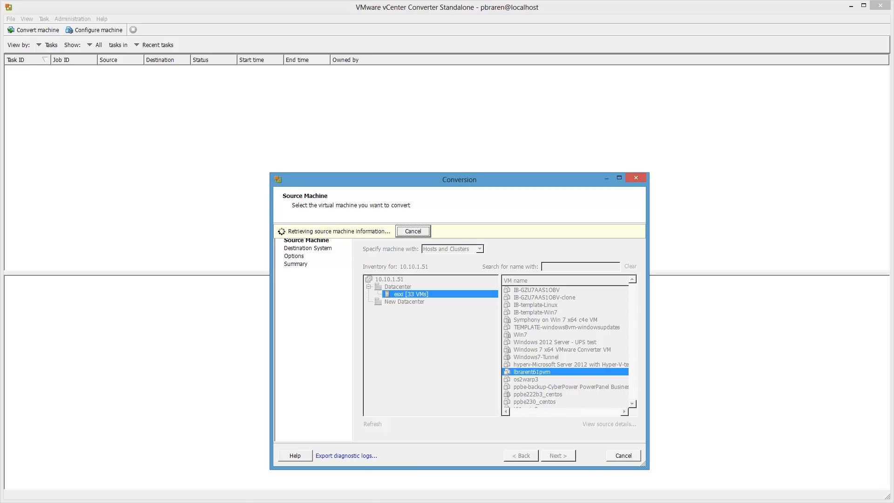
pyautogui.click(185, 502)
pyautogui.click(260, 500)
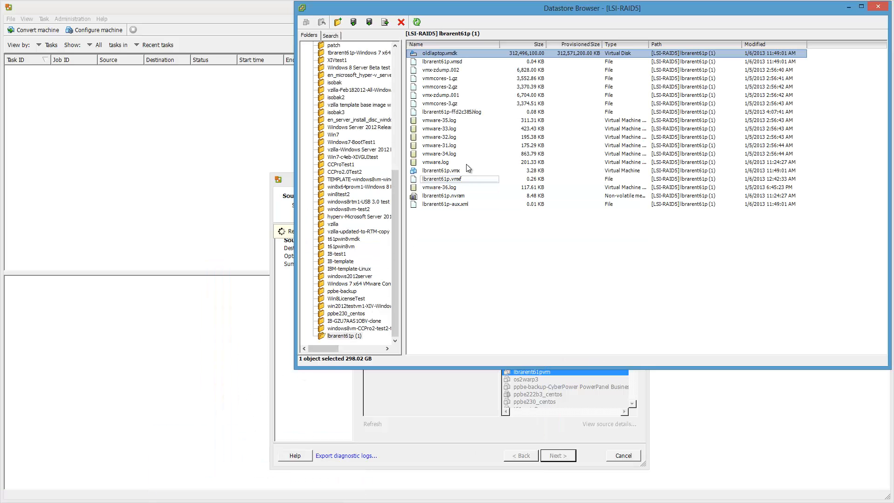
pyautogui.click(416, 22)
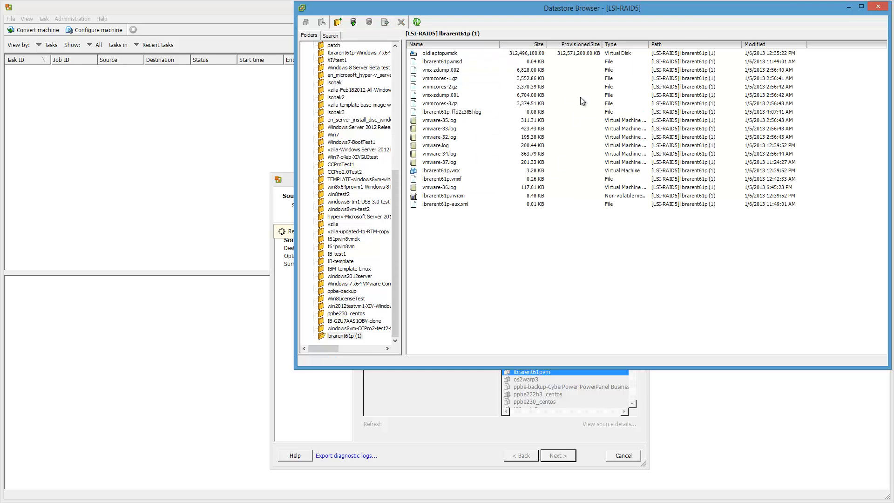
pyautogui.click(849, 8)
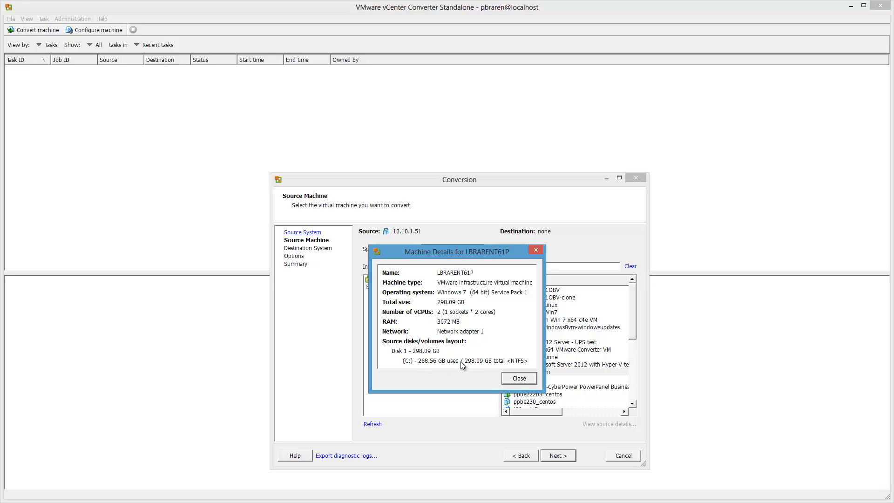
pyautogui.click(519, 378)
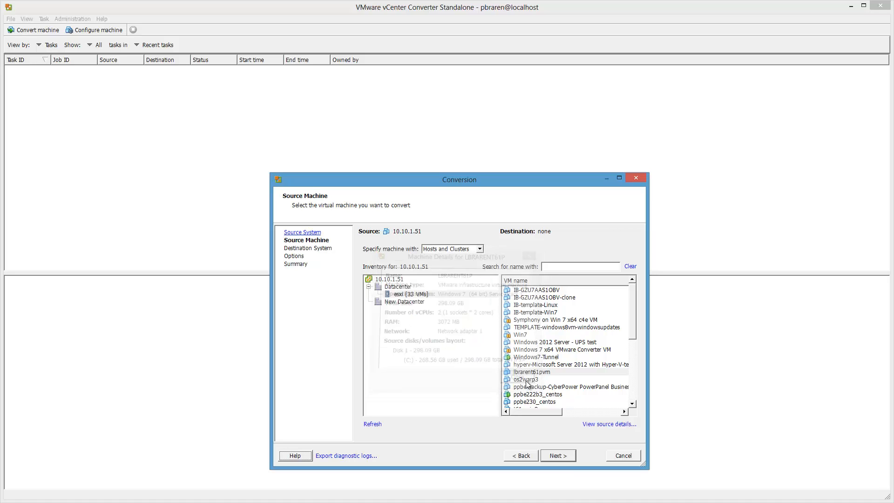
# Proceed to the destination system and enter server 10.10.1.51, user name root and the account password
pyautogui.click(566, 456)
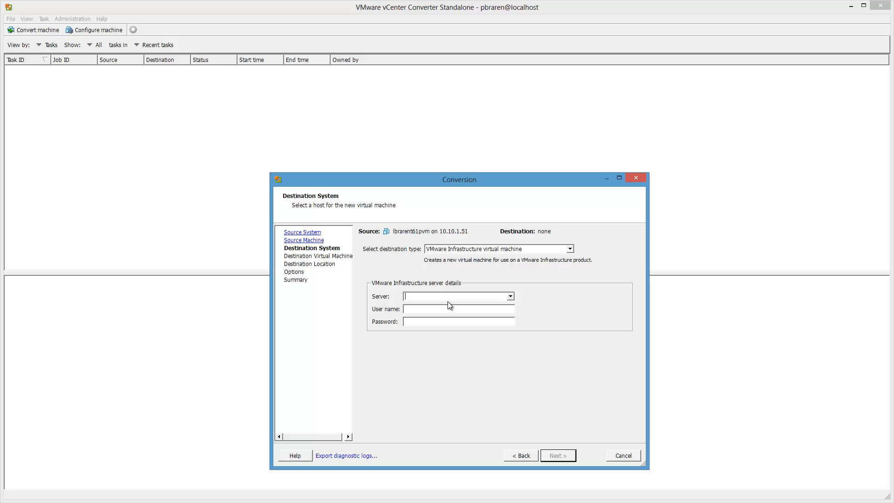
pyautogui.write('10.1')
pyautogui.write('root')
pyautogui.press('Tab')
pyautogui.write('********')
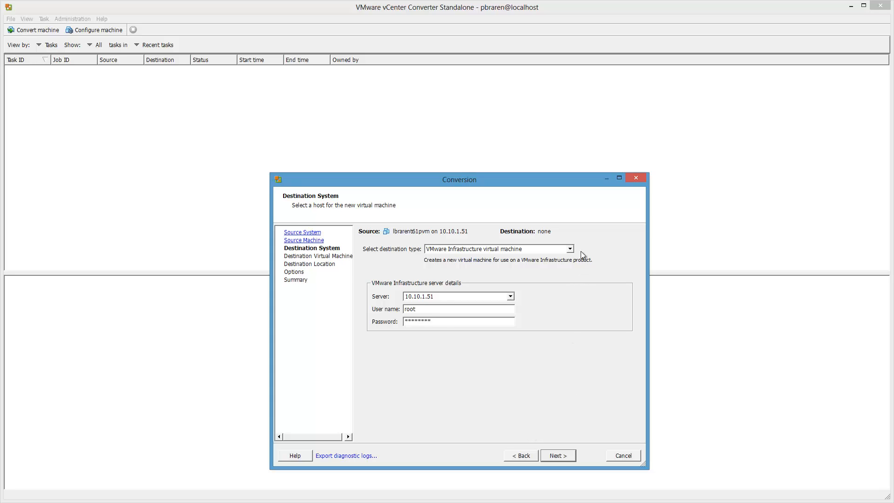
# Review the available destination types, keep VMware Infrastructure virtual machine, and connect to the destination server
pyautogui.click(570, 249)
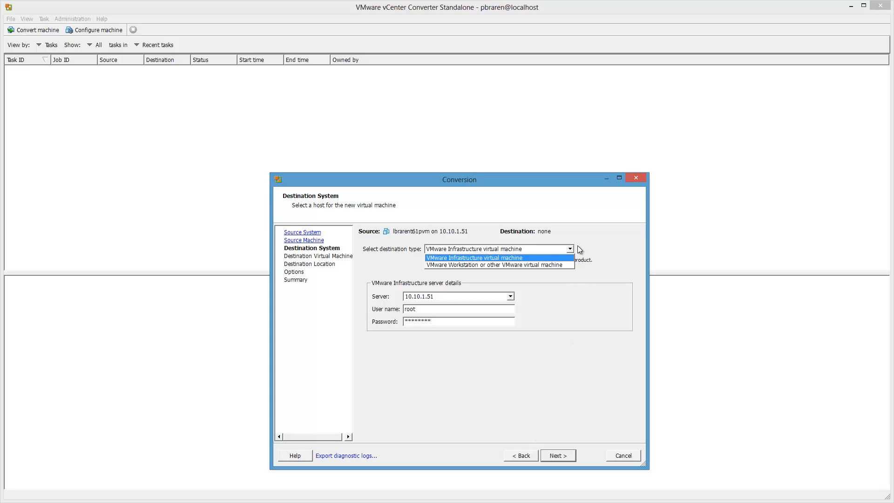
pyautogui.click(585, 250)
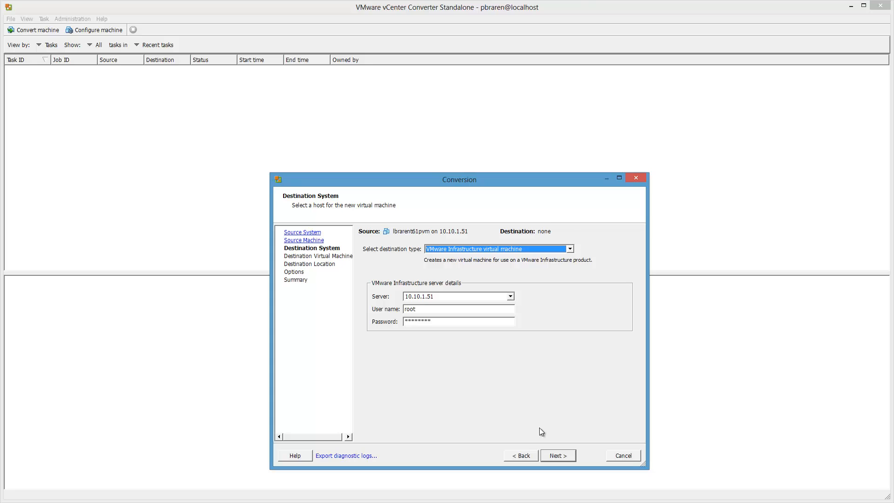
pyautogui.click(570, 249)
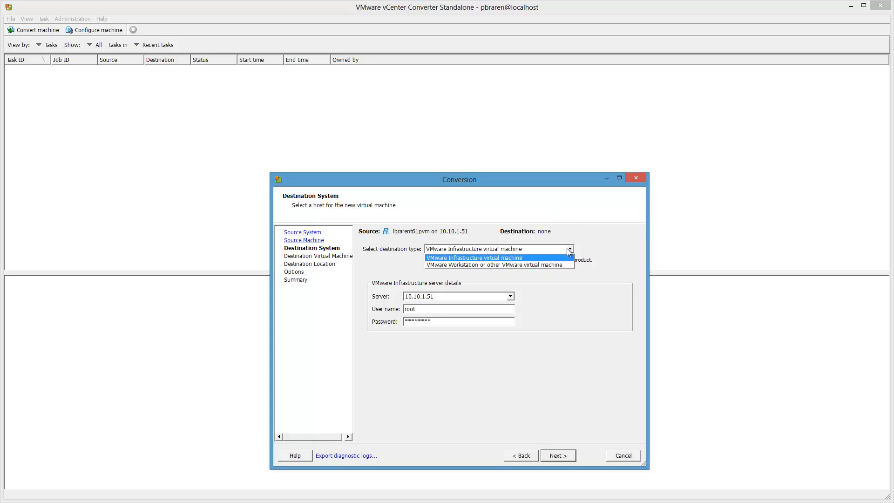
pyautogui.click(591, 247)
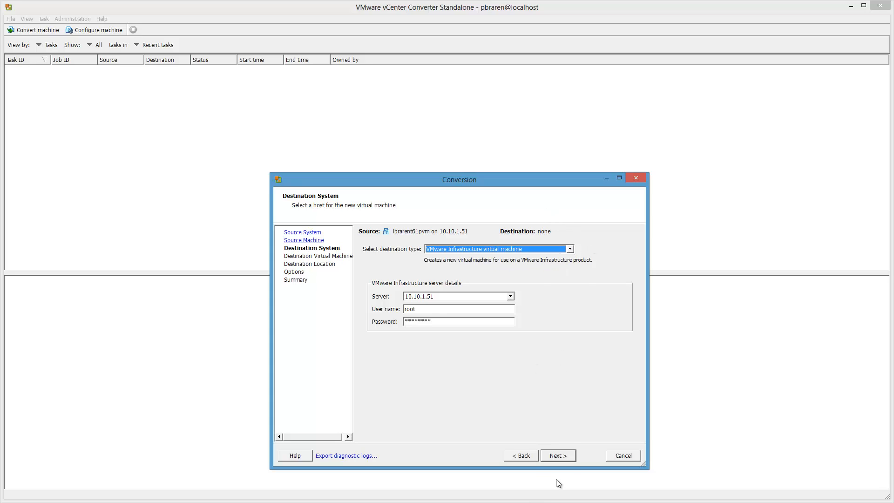
pyautogui.click(572, 250)
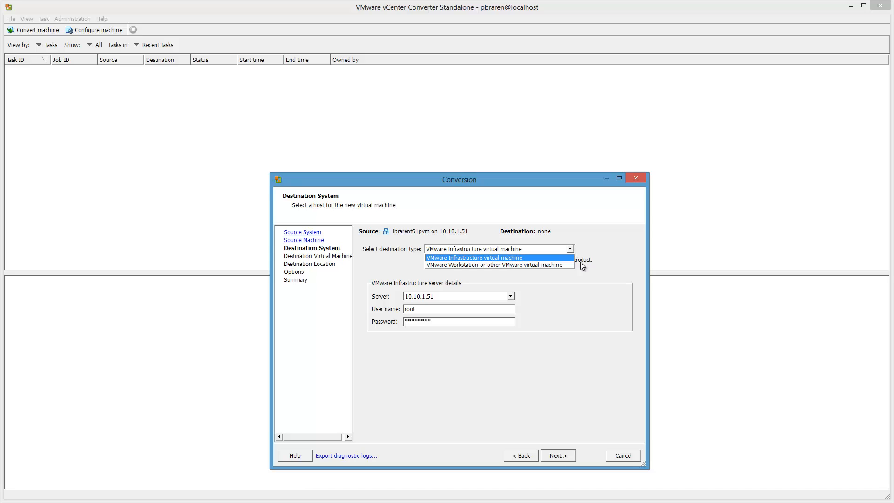
pyautogui.click(580, 262)
pyautogui.click(565, 459)
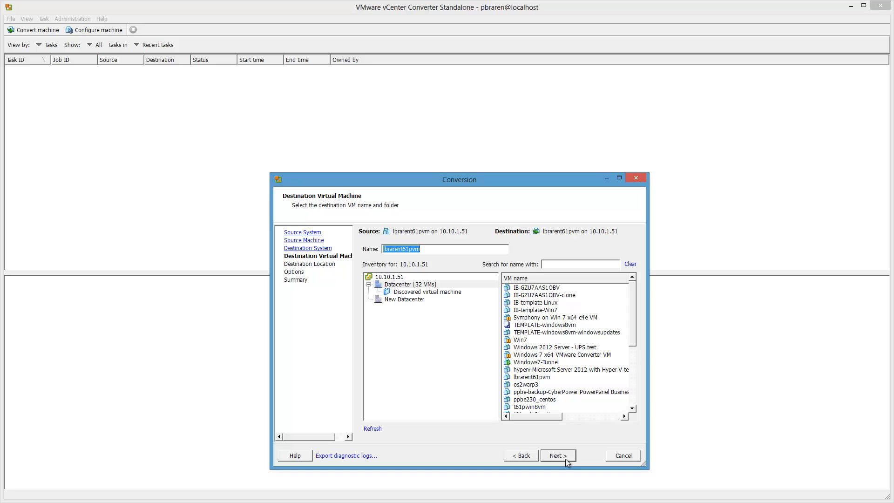
# Name the destination virtual machine lbrarent61pvm-bigc and proceed to the destination location
pyautogui.click(442, 252)
pyautogui.write('big')
pyautogui.press('Left')
pyautogui.press('Left')
pyautogui.press('Left')
pyautogui.write('-')
pyautogui.click(566, 456)
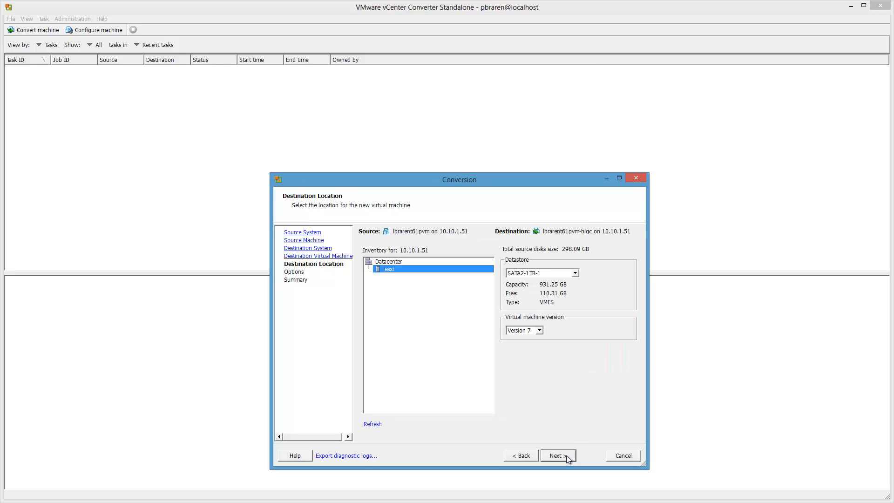
# Choose the LSI-RAID5 datastore for the new virtual machine, keep virtual machine Version 7, and proceed to the conversion options
pyautogui.click(575, 274)
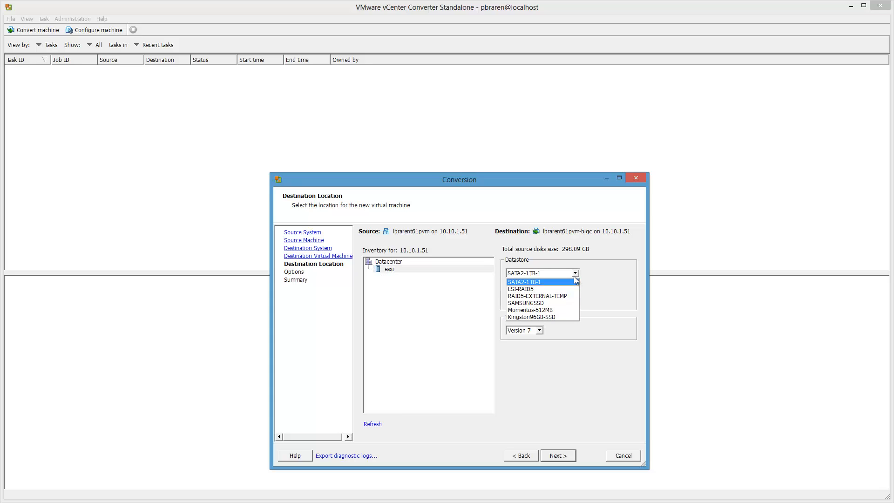
pyautogui.click(538, 289)
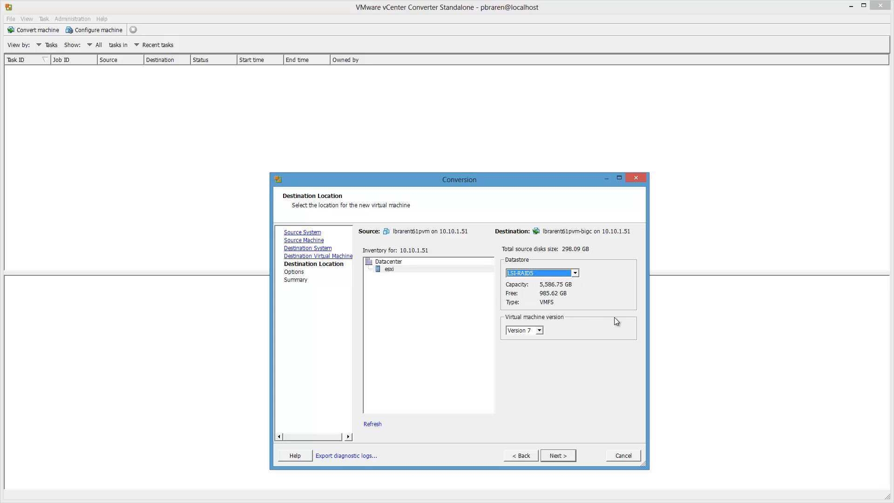
pyautogui.click(539, 332)
pyautogui.click(559, 328)
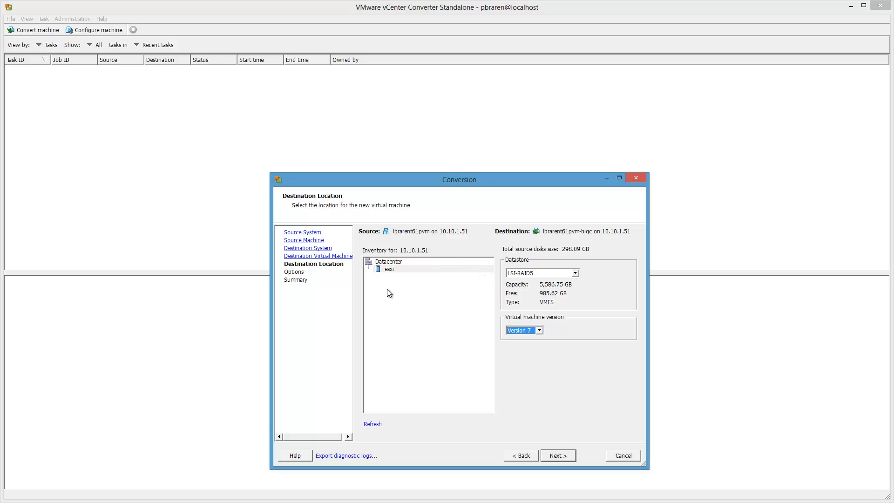
pyautogui.click(556, 459)
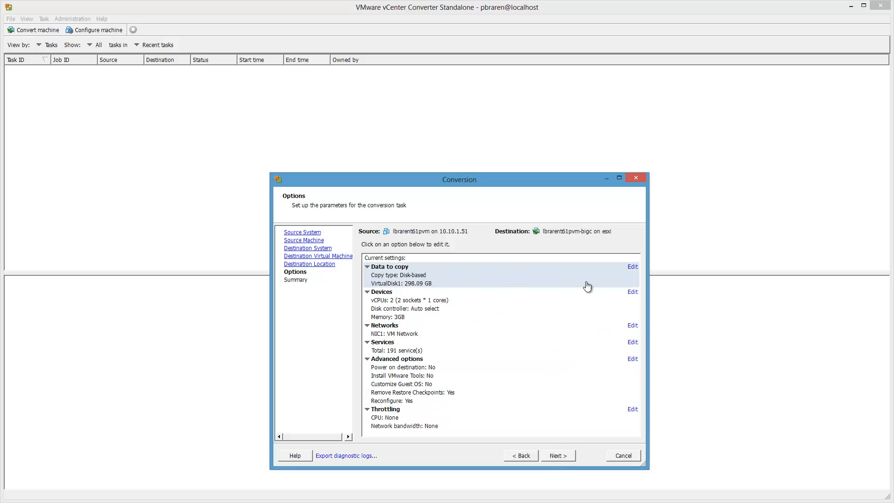
# Edit the data to copy, setting the disk type to Thin and the data copy type to Select volumes to copy
pyautogui.click(633, 267)
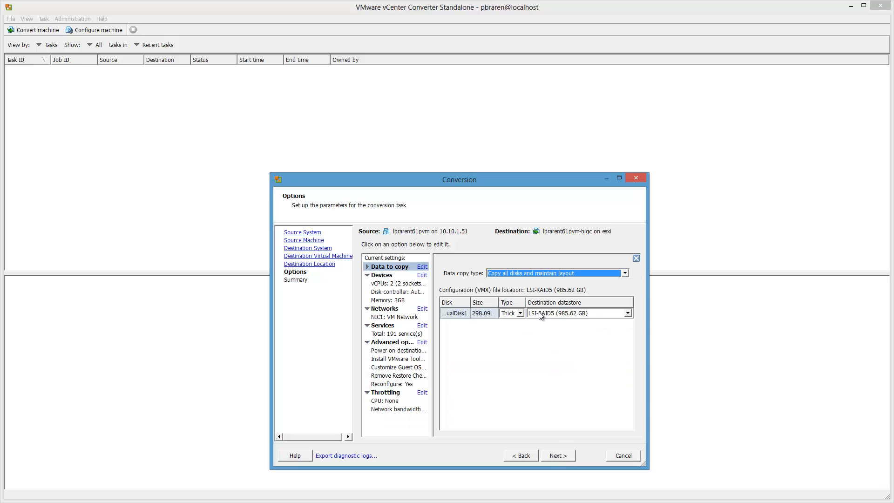
pyautogui.click(519, 313)
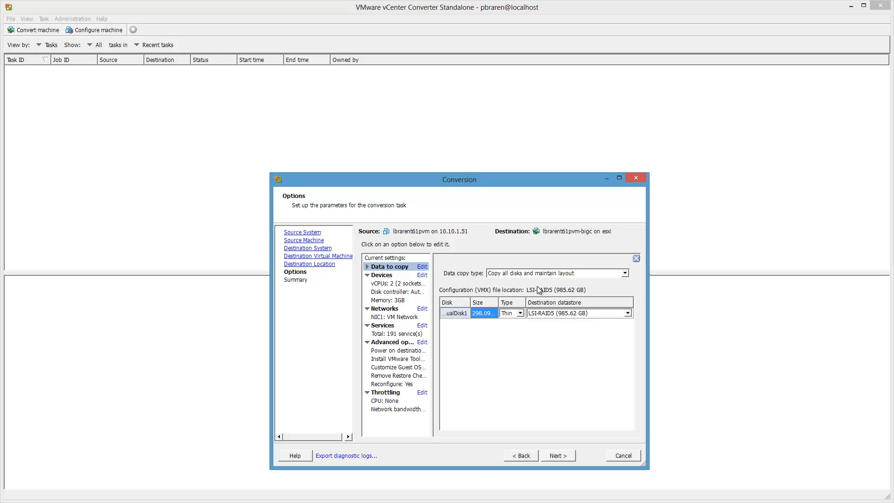
pyautogui.click(551, 274)
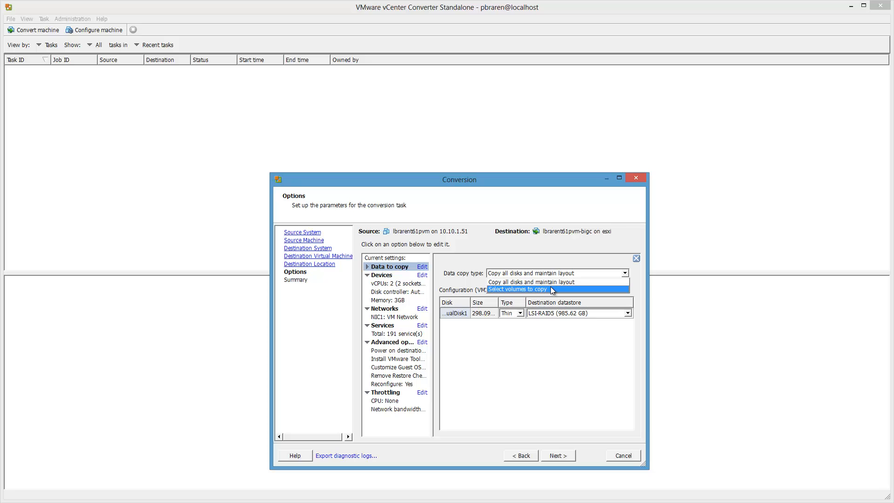
pyautogui.click(552, 290)
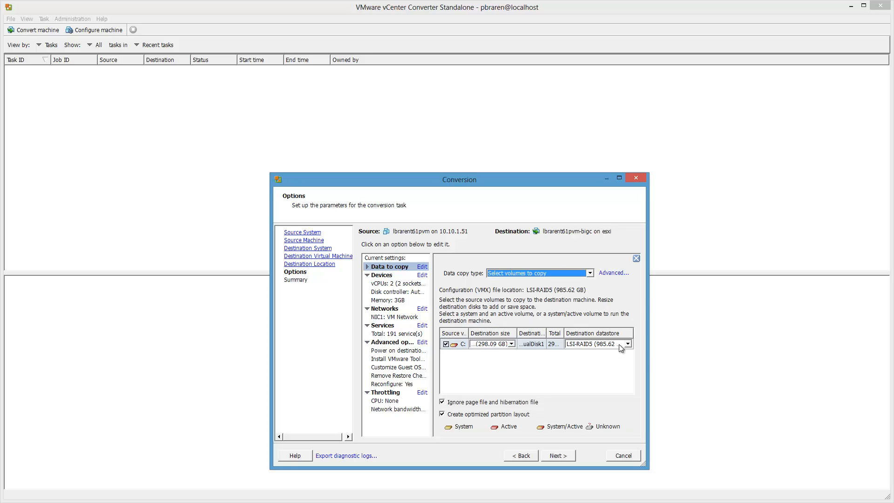
# Enlarge the Conversion window and widen the volume table's columns so the destination size and destination disk can be read in full
pyautogui.click(550, 343)
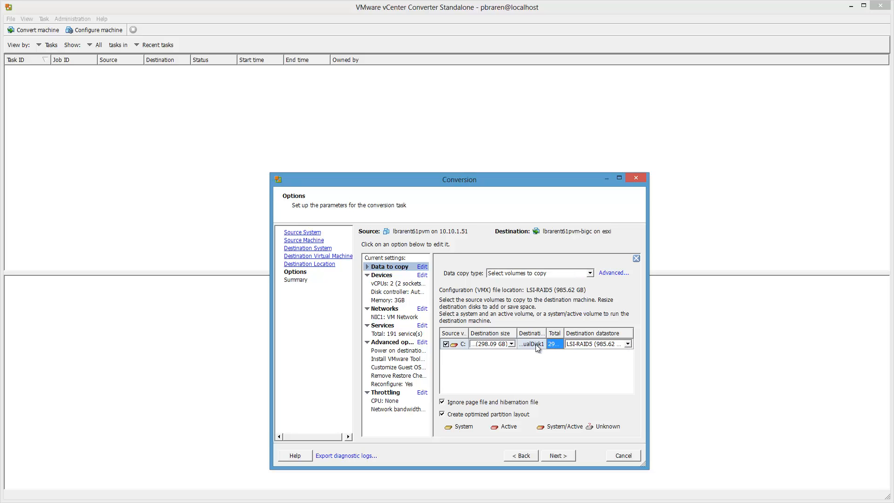
pyautogui.click(537, 345)
pyautogui.moveTo(643, 468); pyautogui.dragTo(787, 480)
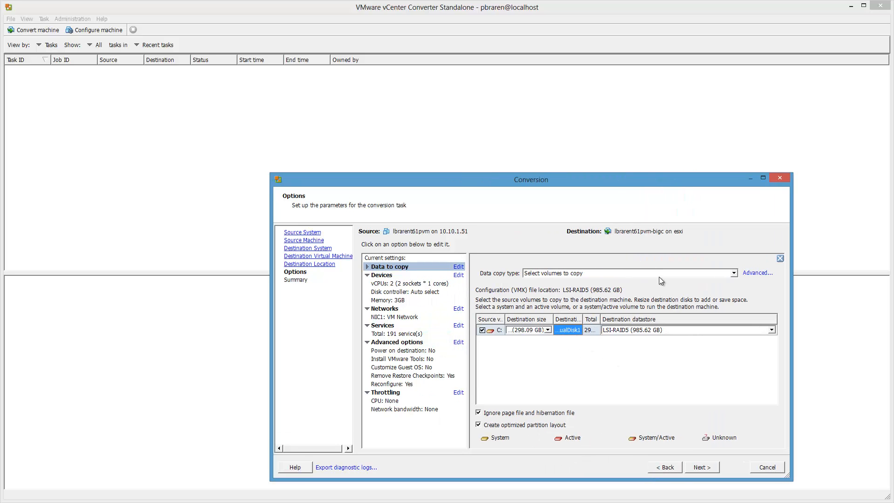
pyautogui.moveTo(610, 181); pyautogui.dragTo(386, 38)
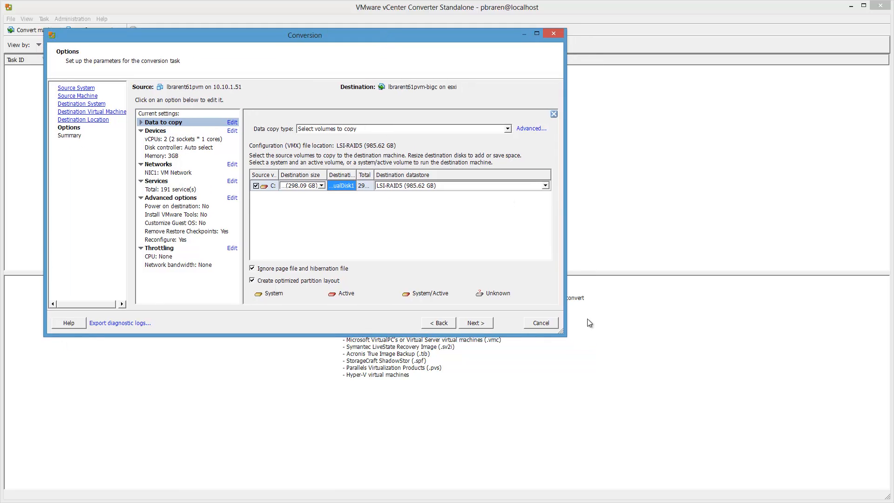
pyautogui.moveTo(560, 335); pyautogui.dragTo(885, 496)
pyautogui.moveTo(407, 175); pyautogui.dragTo(520, 175)
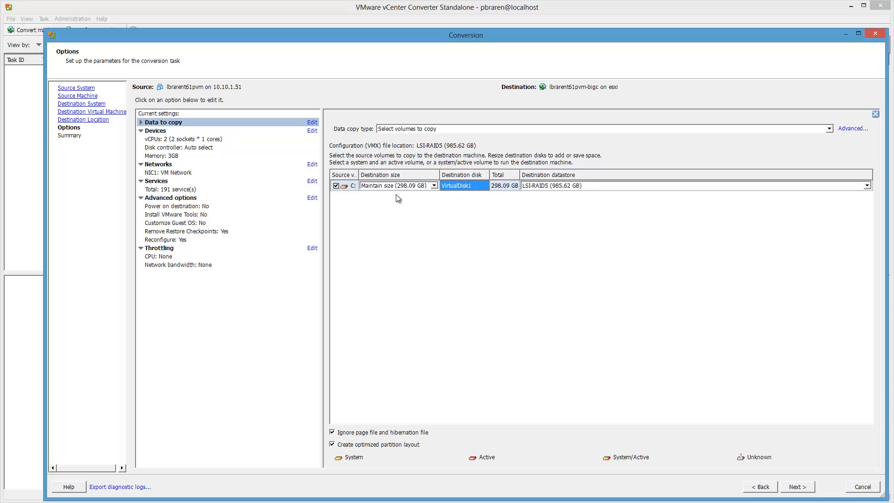
# Set the destination size of the C: volume to a custom size of 750 GB
pyautogui.click(435, 187)
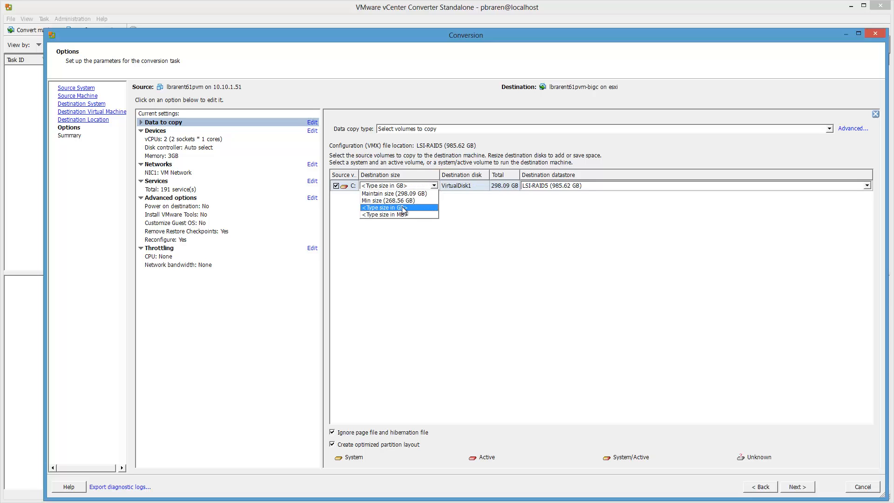
pyautogui.click(404, 207)
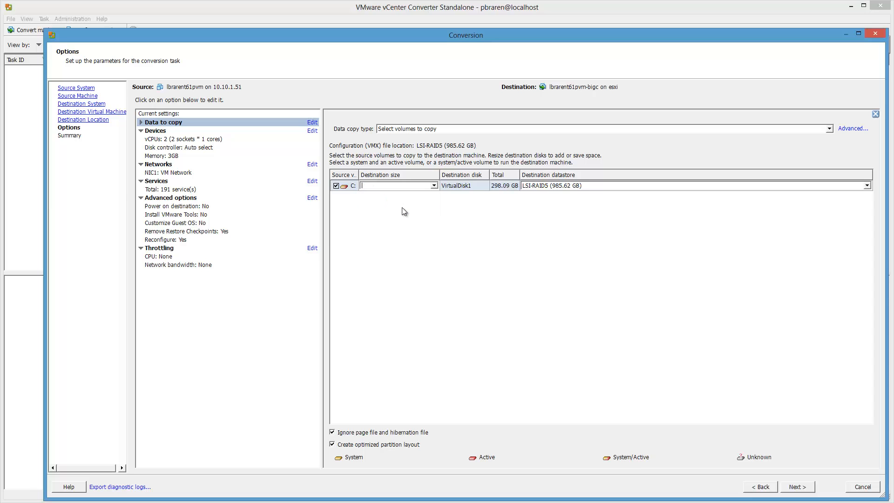
pyautogui.write('750')
pyautogui.press('Tab')
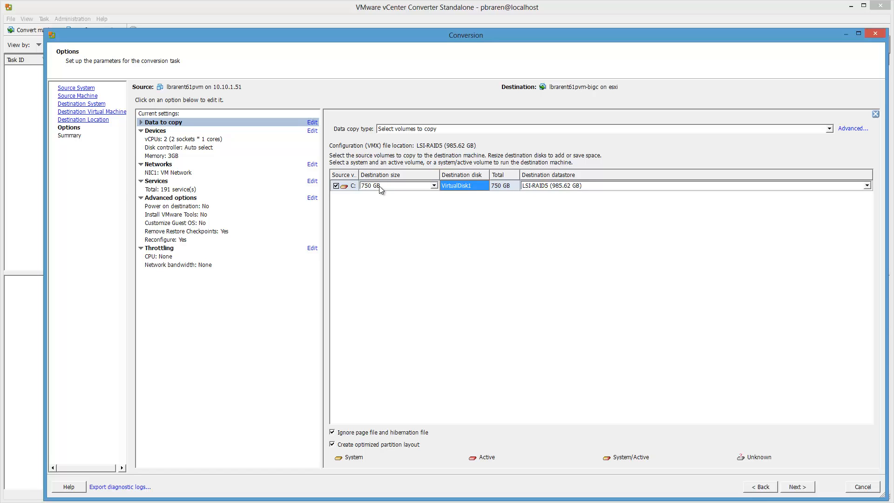
# Keep Select volumes to copy as the data copy type and, in the advanced destination layout, set VirtualDisk1's type to Thin
pyautogui.click(831, 129)
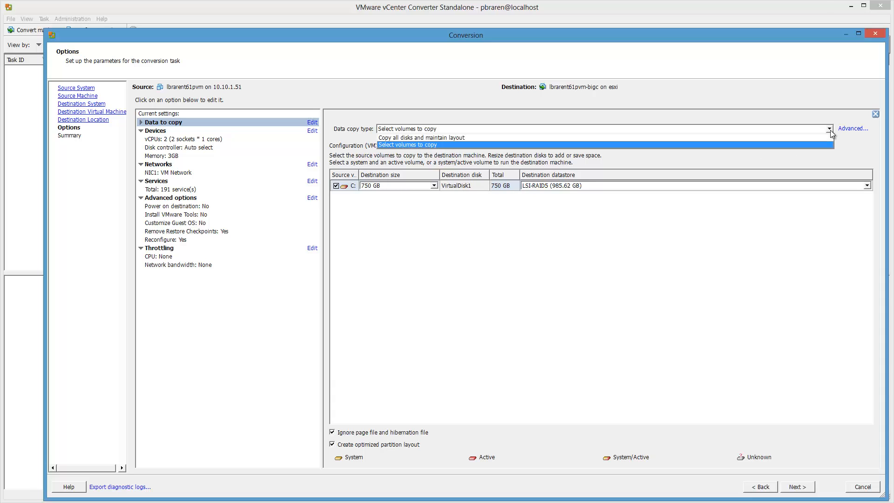
pyautogui.click(830, 130)
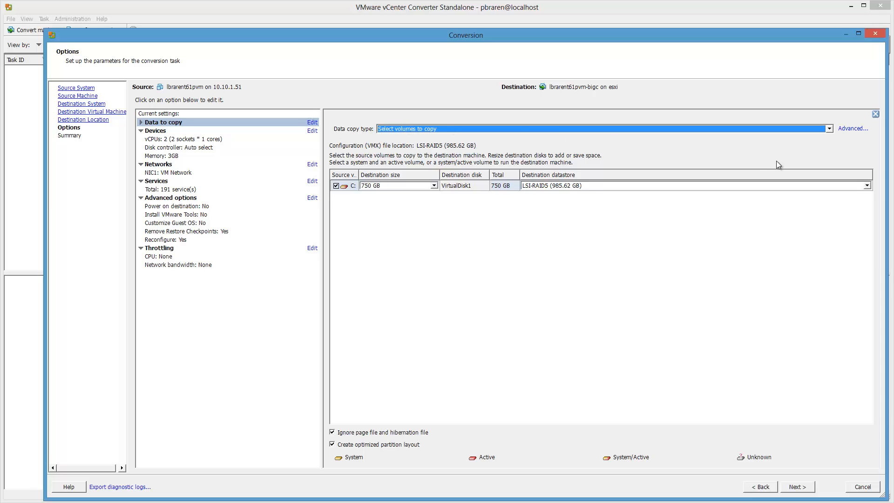
pyautogui.click(860, 129)
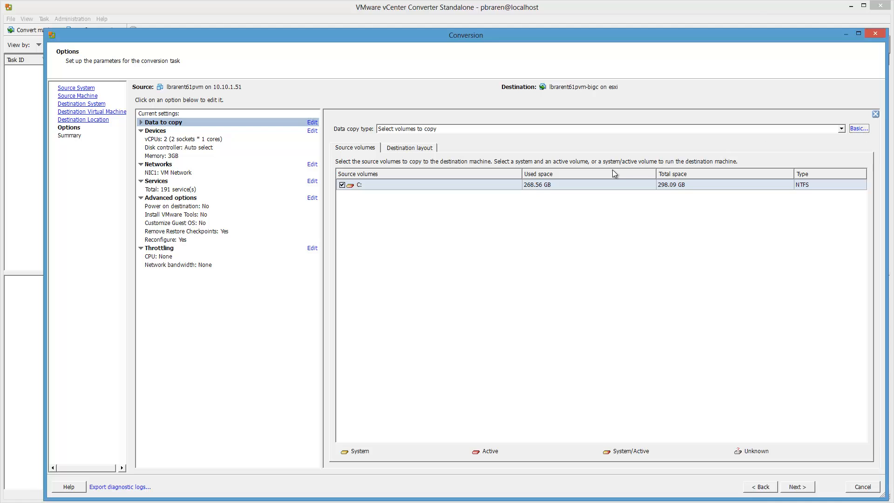
pyautogui.click(409, 148)
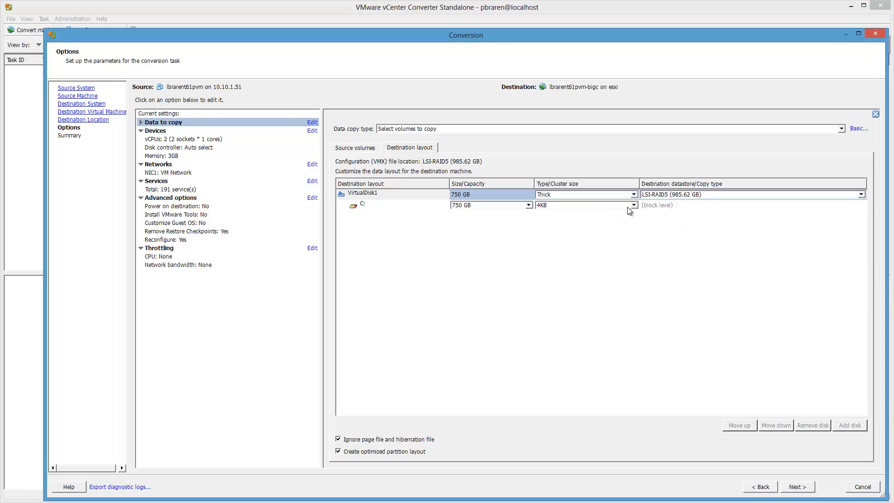
pyautogui.click(632, 194)
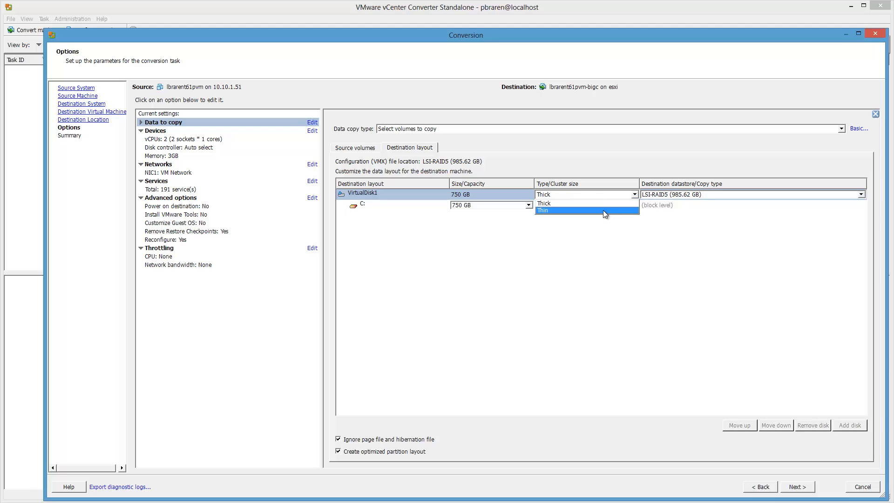
pyautogui.click(603, 211)
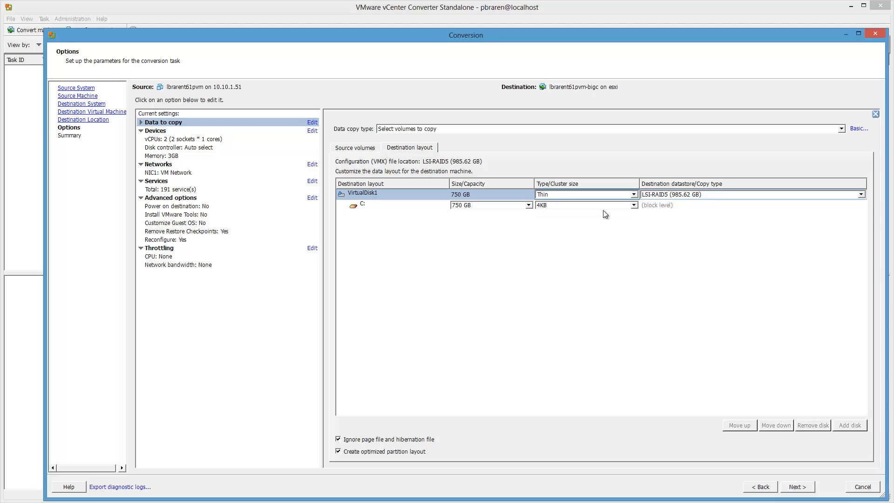
# Compare the basic and advanced disk settings and review the cluster size options for the C: volume, keeping 4KB
pyautogui.click(858, 129)
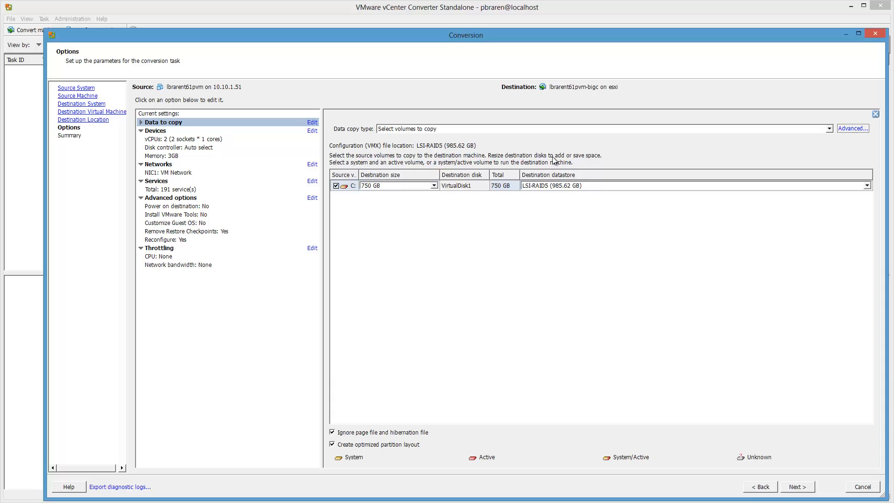
pyautogui.click(843, 129)
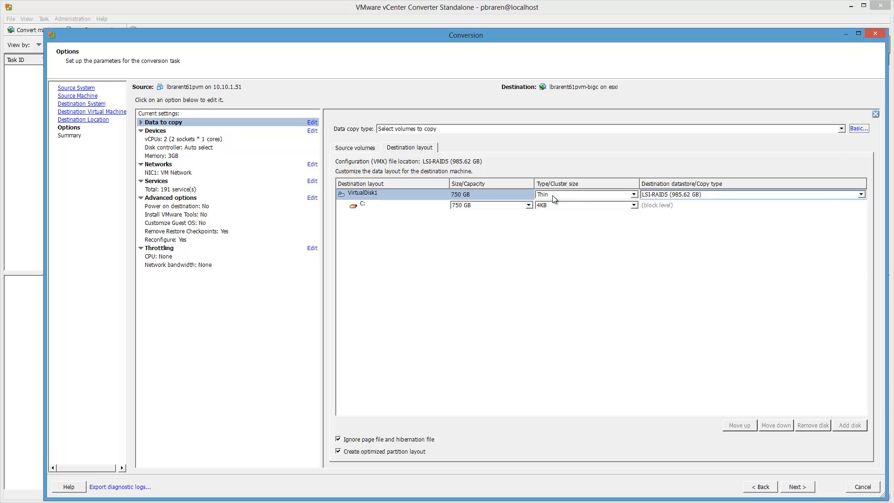
pyautogui.click(634, 206)
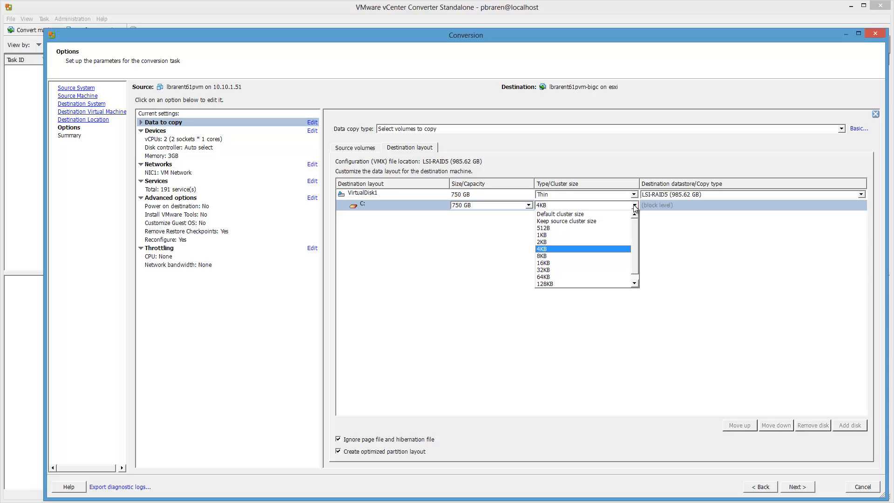
pyautogui.click(634, 206)
pyautogui.click(634, 206)
pyautogui.click(634, 206)
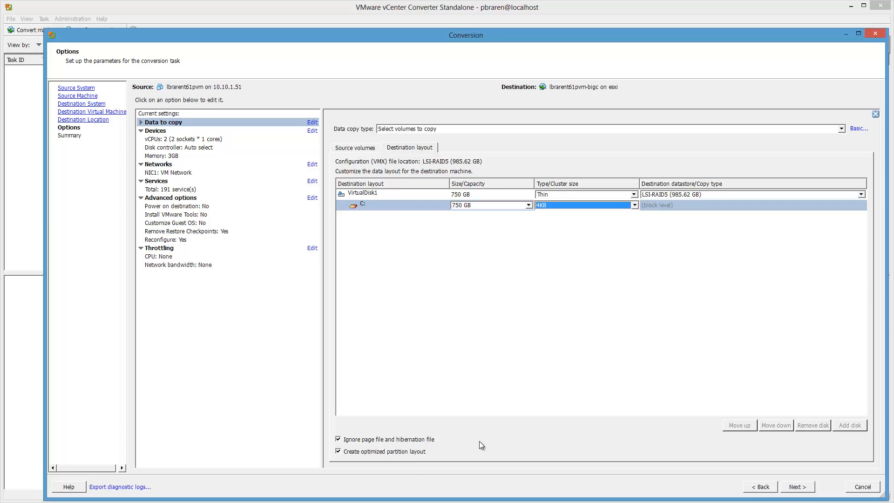
# Proceed to the summary, start the conversion, and fit the task list's source, destination, start time and end time columns to their contents
pyautogui.click(797, 487)
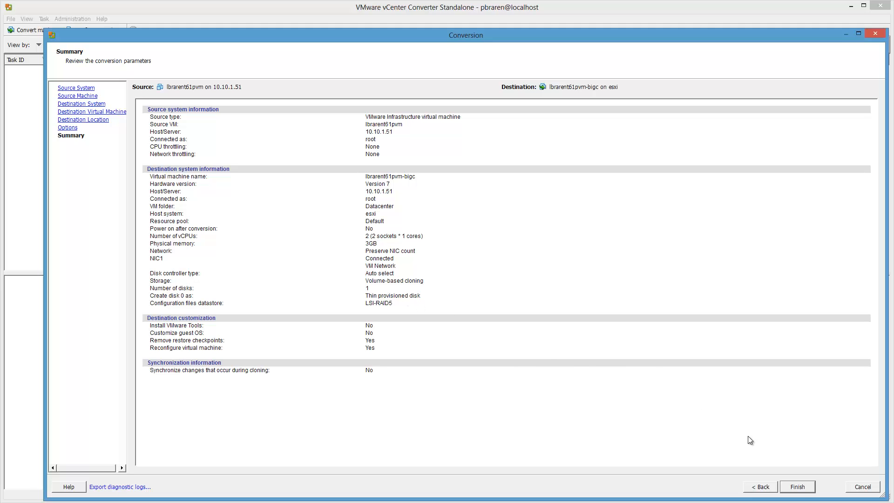
pyautogui.click(797, 486)
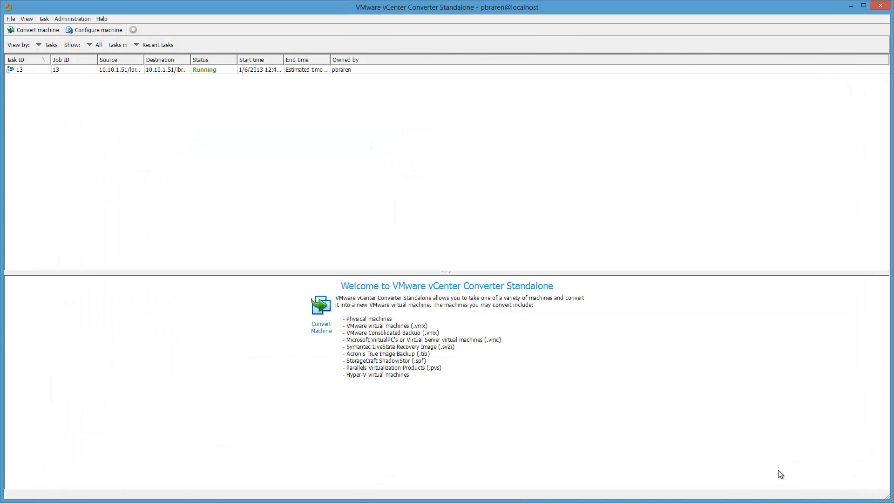
pyautogui.doubleClick(144, 61)
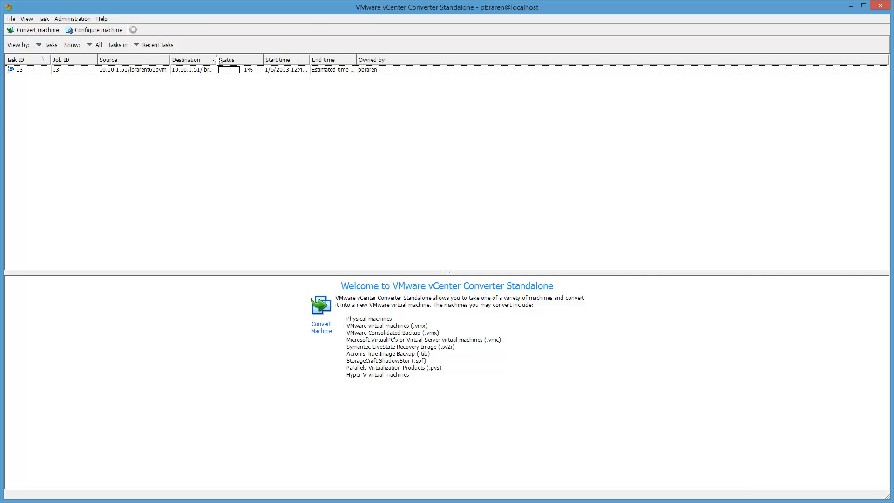
pyautogui.doubleClick(217, 59)
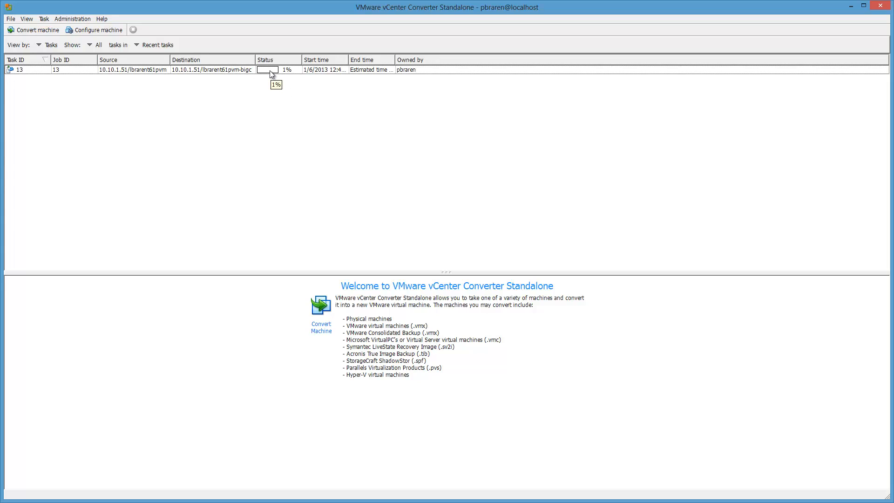
pyautogui.doubleClick(348, 59)
pyautogui.doubleClick(412, 59)
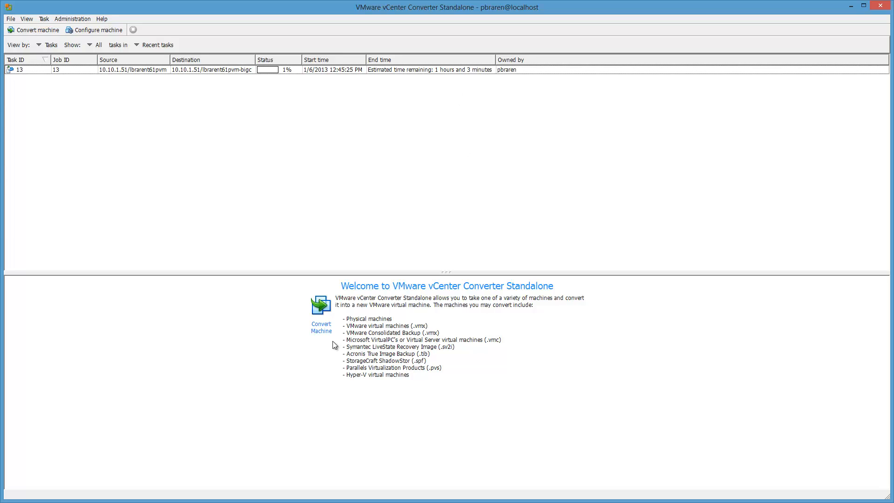
# Switch to the vSphere Client, open the esxi host's performance overview, and try to reload the charts from the time range options
pyautogui.click(119, 502)
pyautogui.click(70, 495)
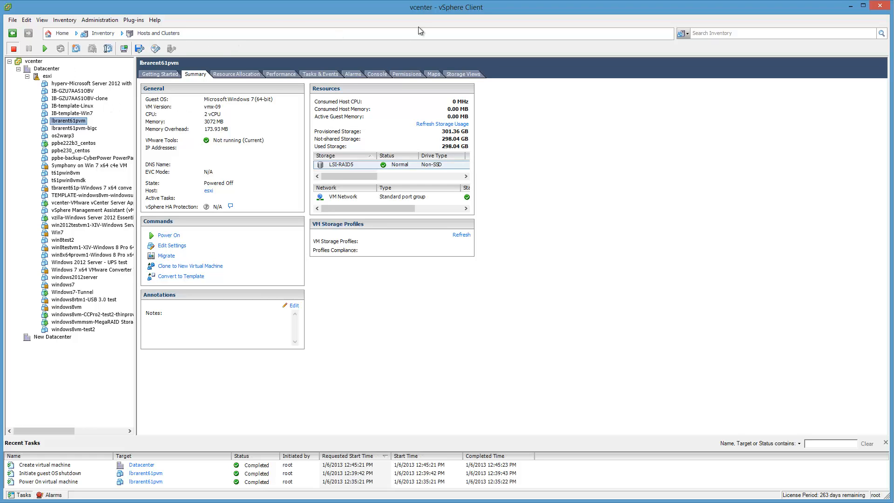
pyautogui.click(46, 76)
pyautogui.click(325, 74)
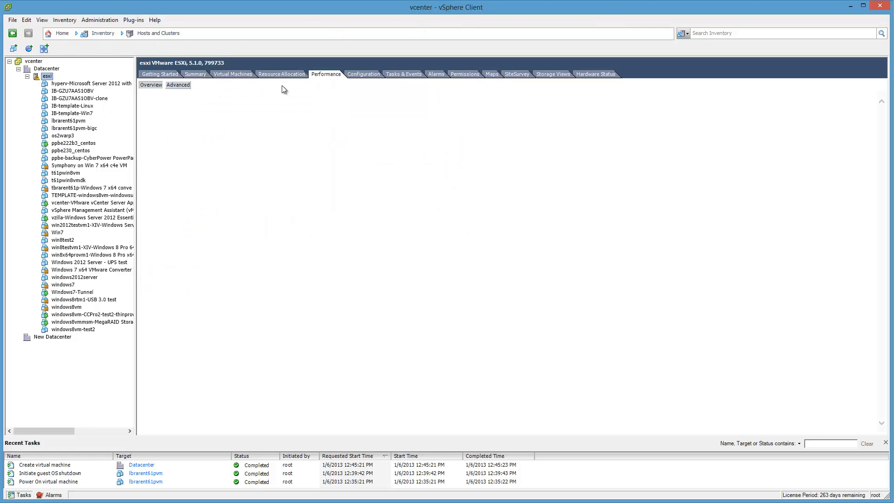
pyautogui.click(288, 104)
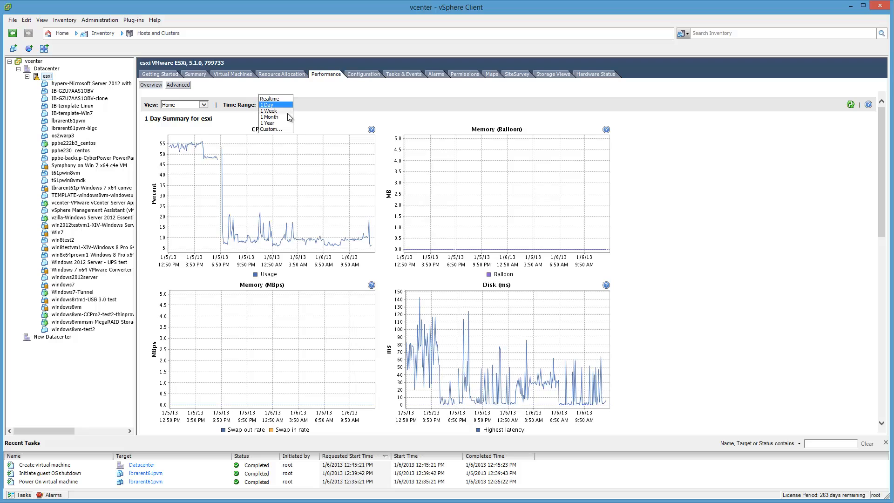
pyautogui.click(279, 104)
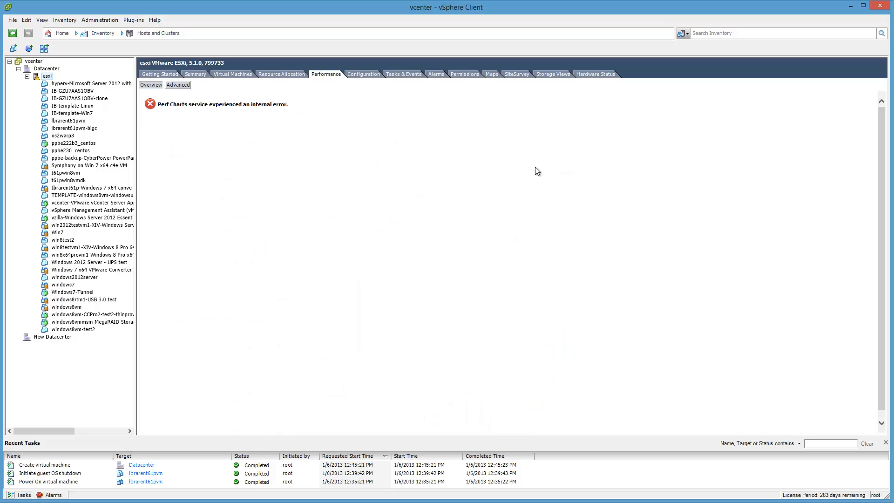
# Show the esxi host's advanced real-time performance chart for Datastore
pyautogui.click(178, 85)
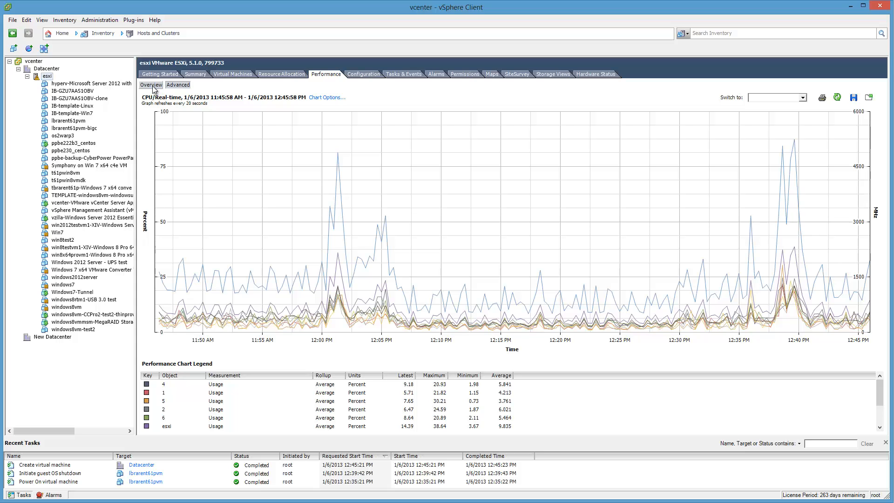
pyautogui.click(803, 98)
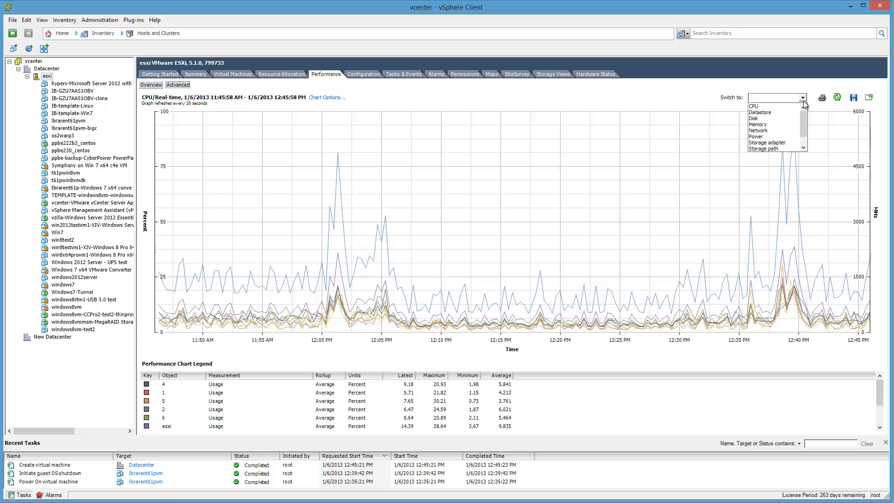
pyautogui.click(768, 113)
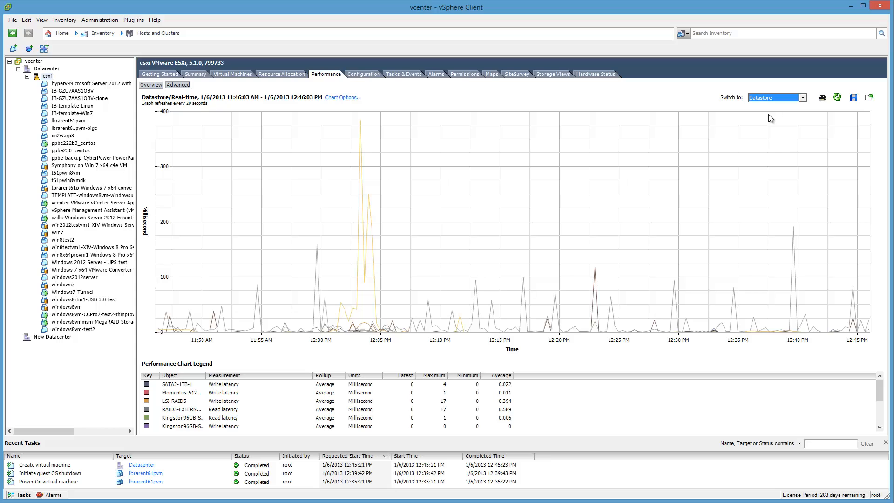
# Return to the host's performance overview and set the chart time range to Realtime
pyautogui.click(180, 86)
pyautogui.click(152, 86)
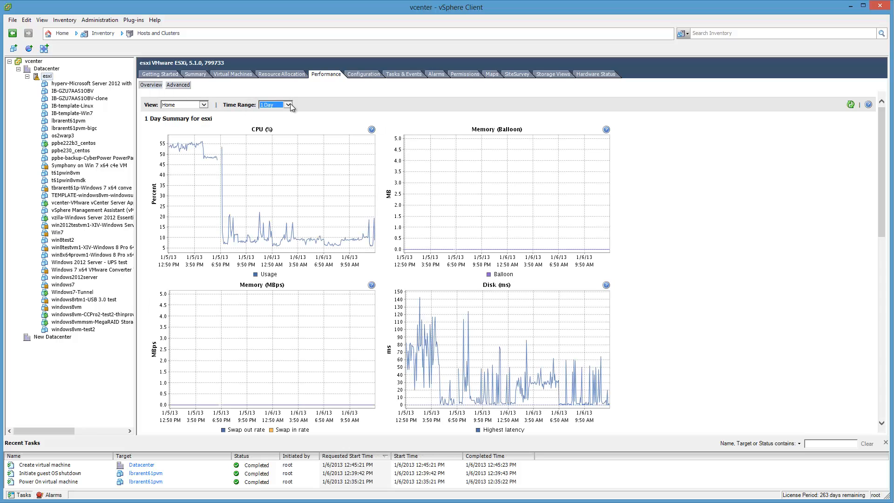
pyautogui.click(288, 105)
pyautogui.click(275, 99)
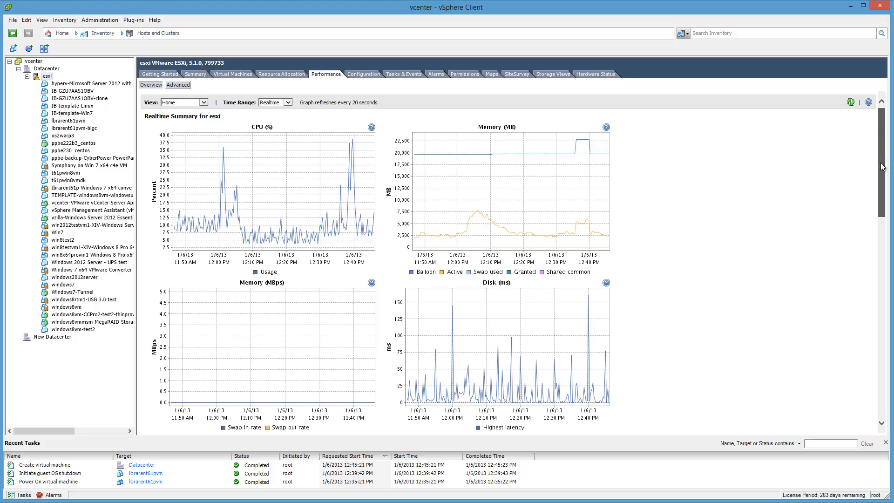
# Examine the host's realtime CPU, memory, disk and network charts, and return to VMware vCenter Converter Standalone
pyautogui.moveTo(883, 159); pyautogui.dragTo(879, 360)
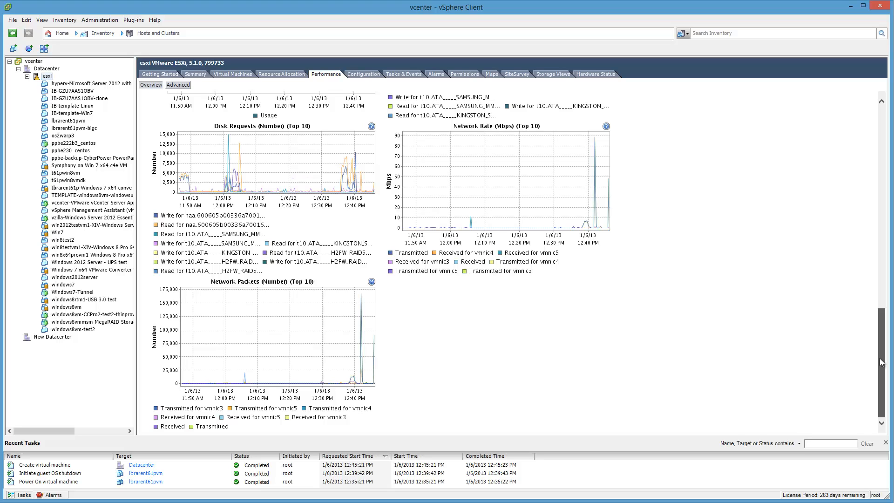
pyautogui.moveTo(881, 360); pyautogui.dragTo(883, 247)
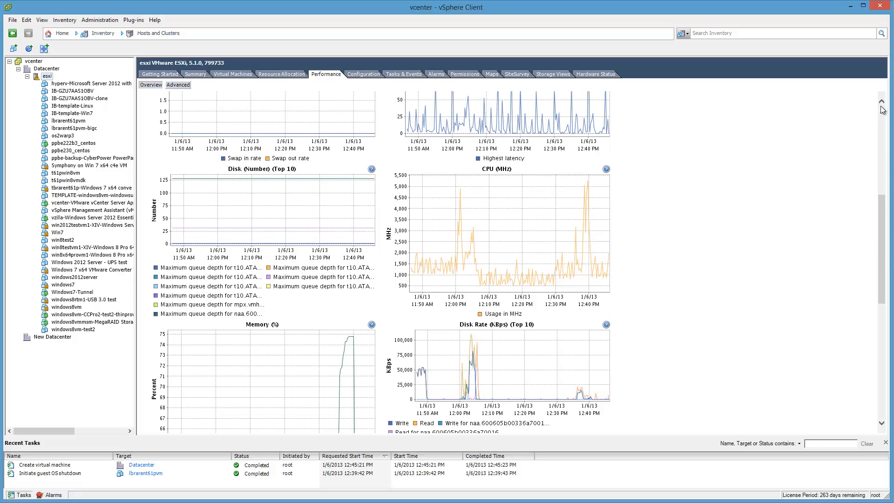
pyautogui.click(882, 113)
pyautogui.click(883, 112)
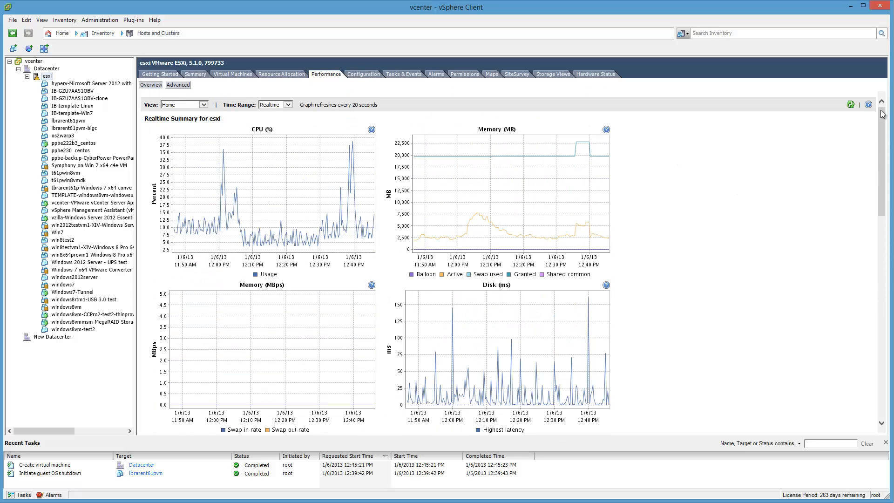
pyautogui.click(850, 6)
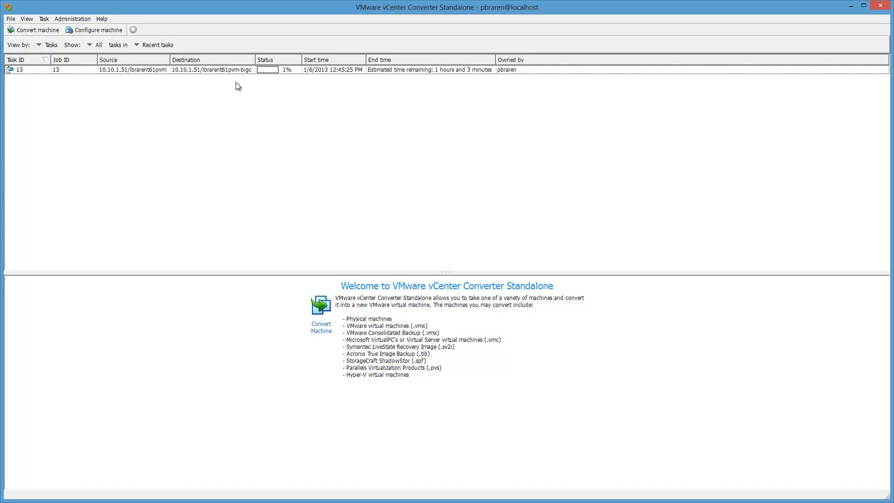
# Switch to the vSphere Client, view the LSI-RAID5 datastore's details in the esxi host's storage configuration, and return to VMware vCenter Converter Standalone
pyautogui.moveTo(117, 502)
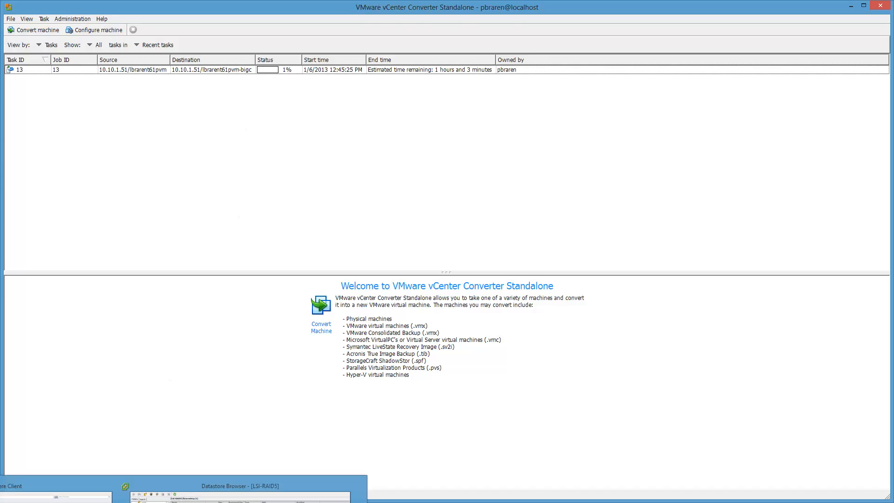
pyautogui.click(59, 496)
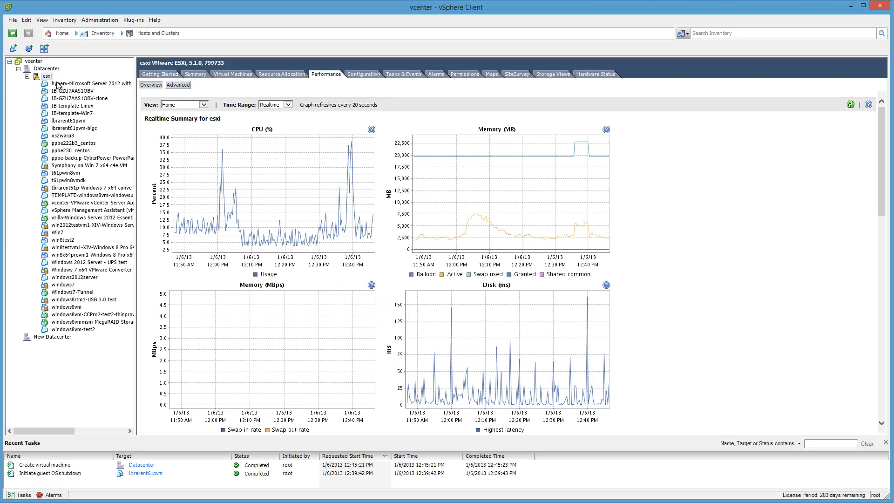
pyautogui.click(373, 74)
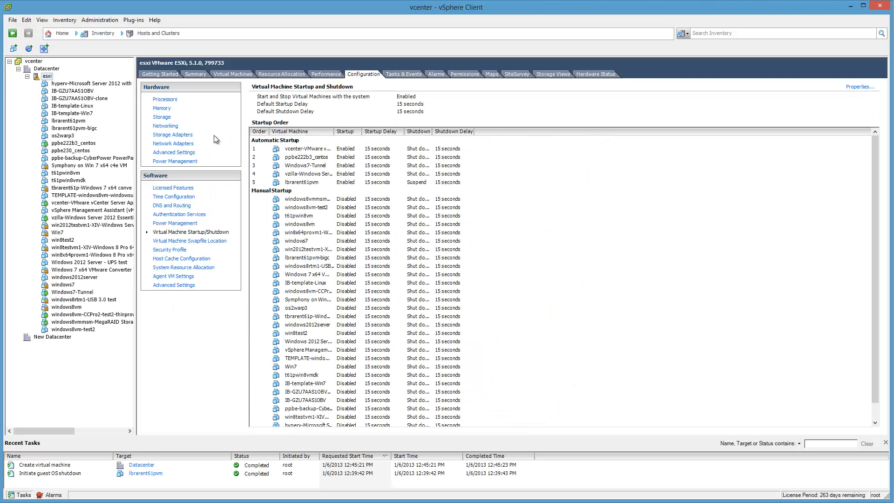
pyautogui.click(161, 118)
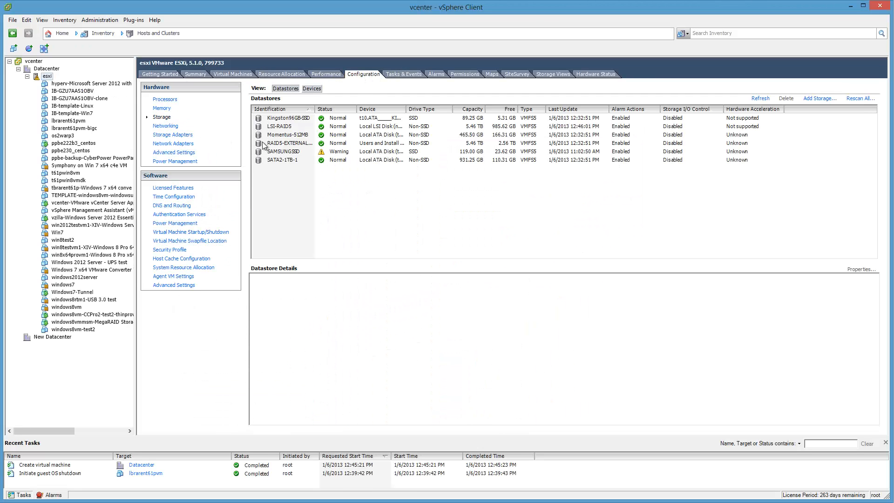
pyautogui.click(292, 127)
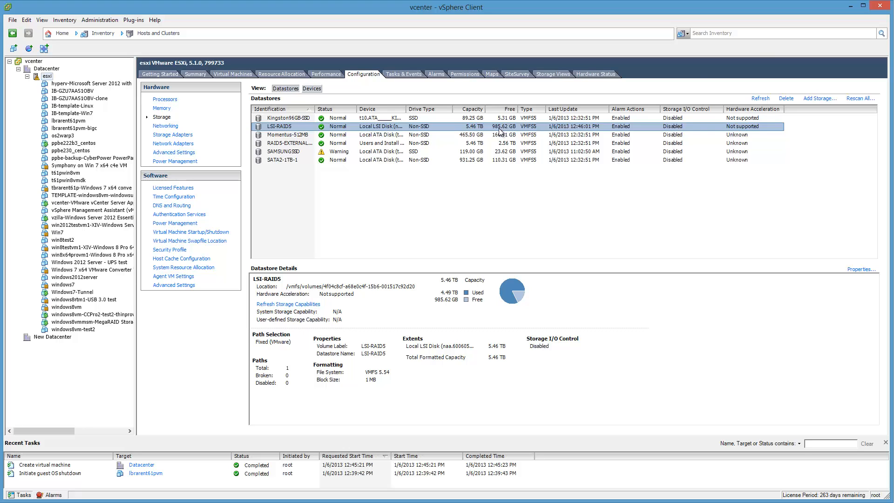
pyautogui.click(849, 6)
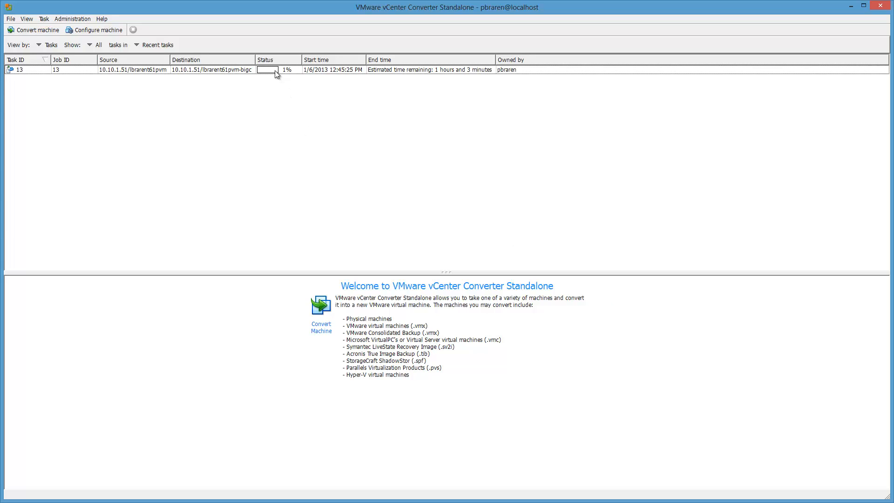
# Refresh the esxi host's realtime performance overview in the vSphere Client and examine the CPU, memory, disk and network charts
pyautogui.moveTo(276, 74)
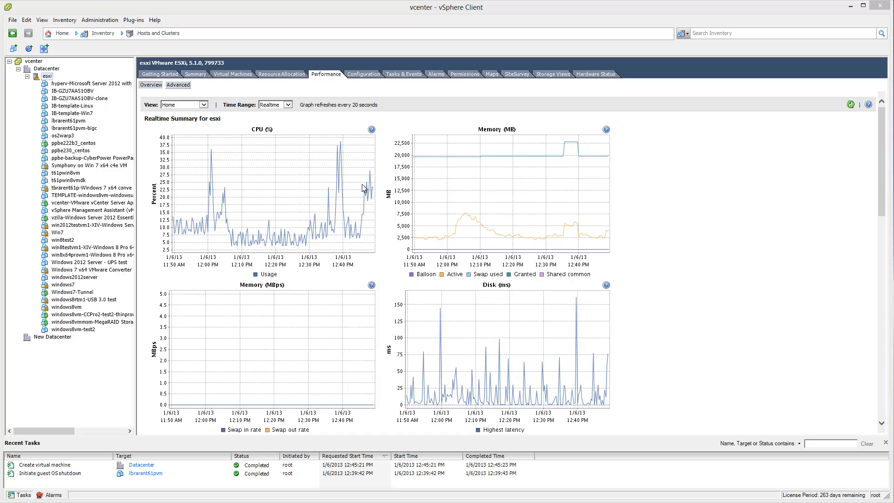
pyautogui.click(850, 105)
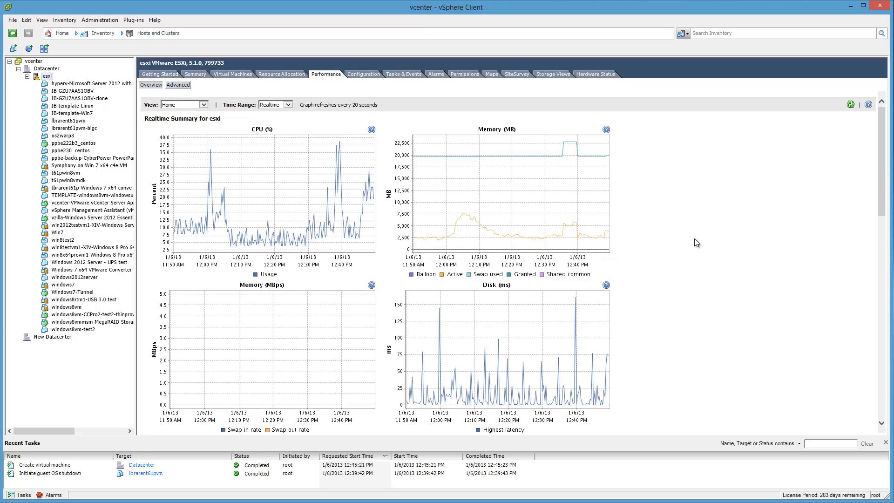
pyautogui.scroll(-5, 694, 238)
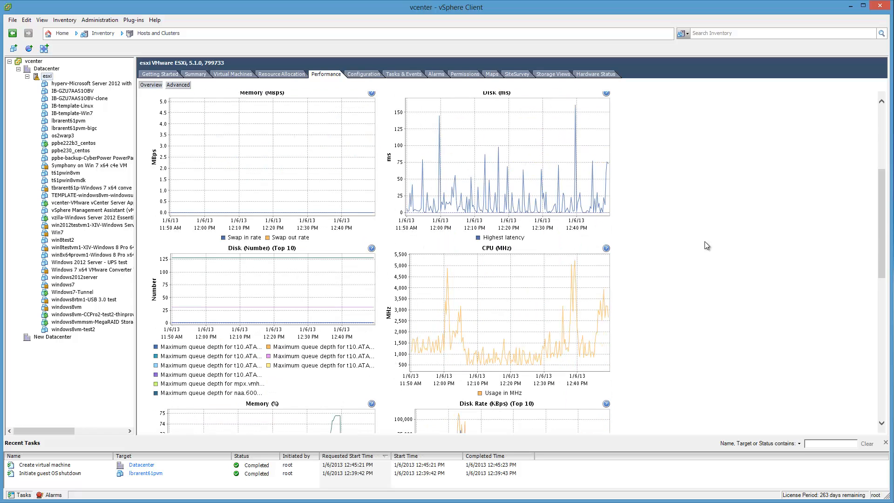
pyautogui.scroll(-3, 705, 242)
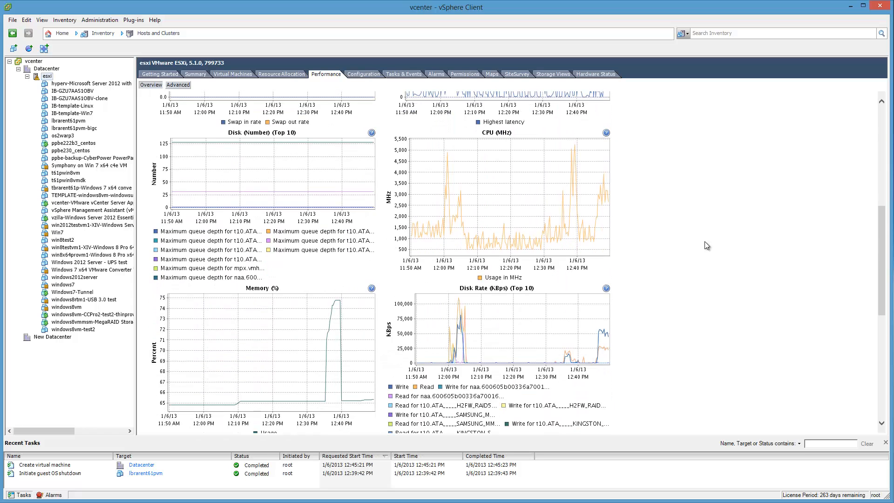
pyautogui.scroll(-3, 698, 312)
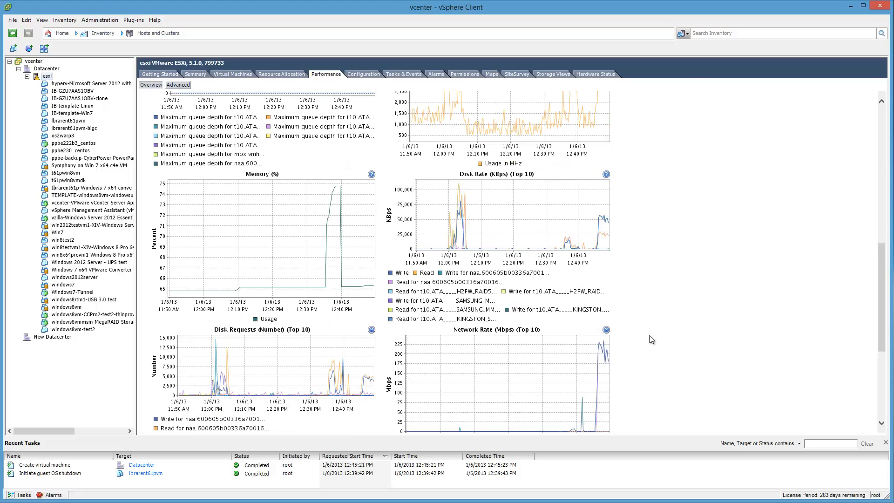
pyautogui.scroll(-5, 665, 352)
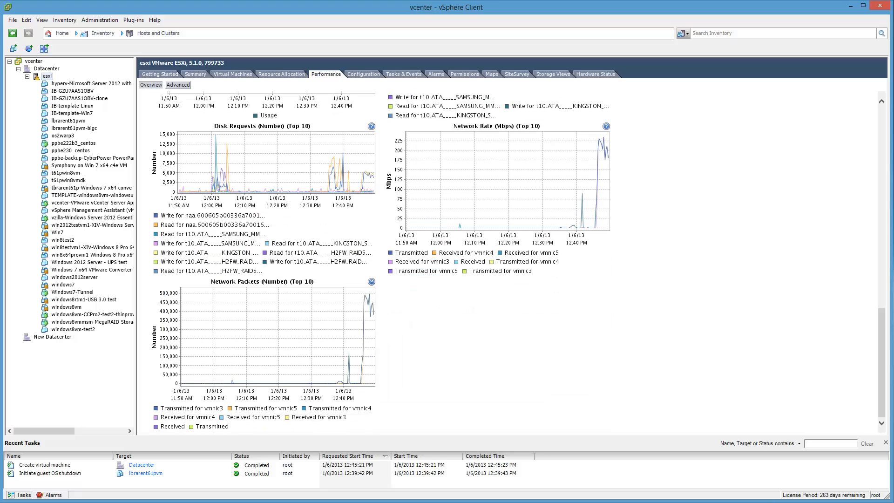
# Open Task Manager, check the Ethernet adapter's send and receive throughput, and minimize the window
pyautogui.hotkey('ctrl', 'shift', 'Escape')
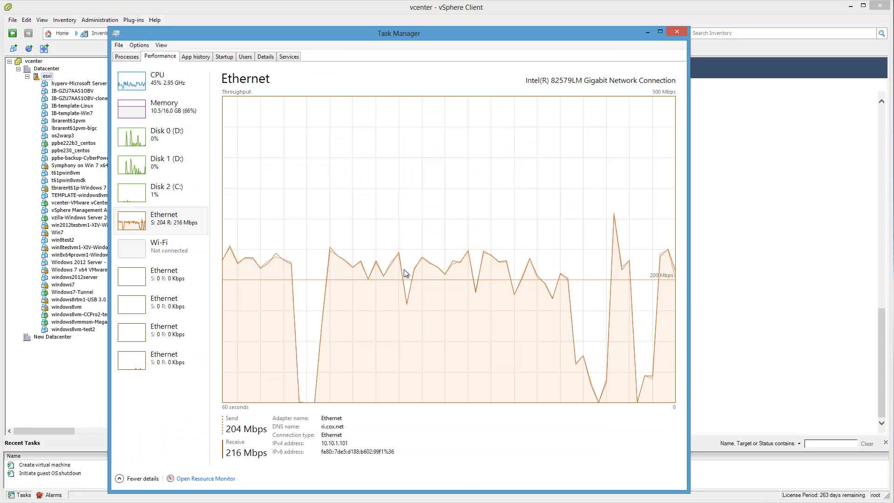
pyautogui.click(166, 220)
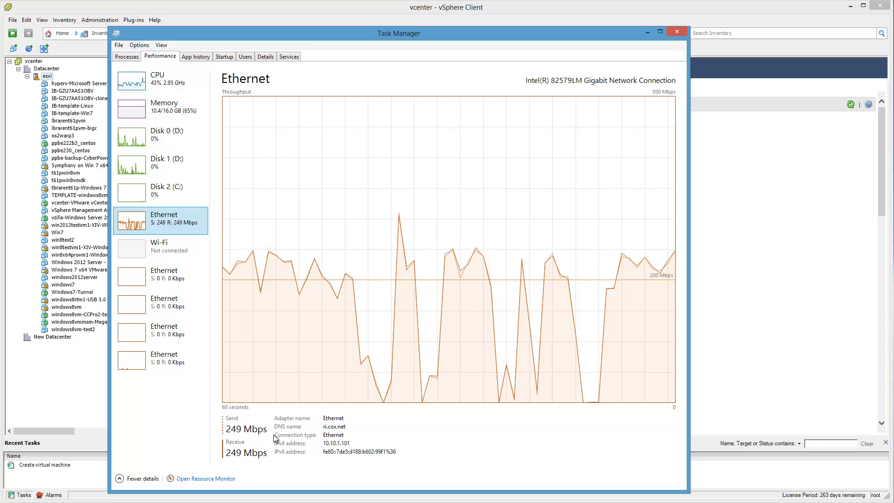
pyautogui.click(648, 31)
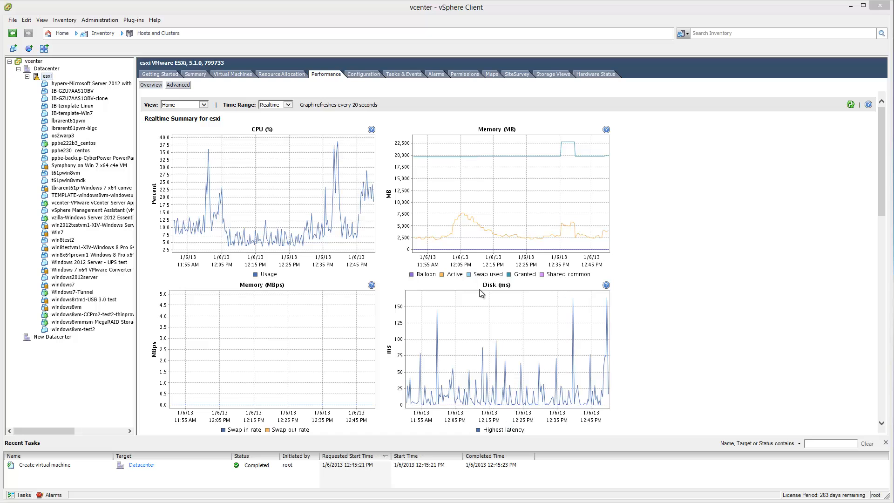
# Show the Services list in Computer Management and jump to the services starting with V
pyautogui.moveTo(84, 6); pyautogui.dragTo(365, 57)
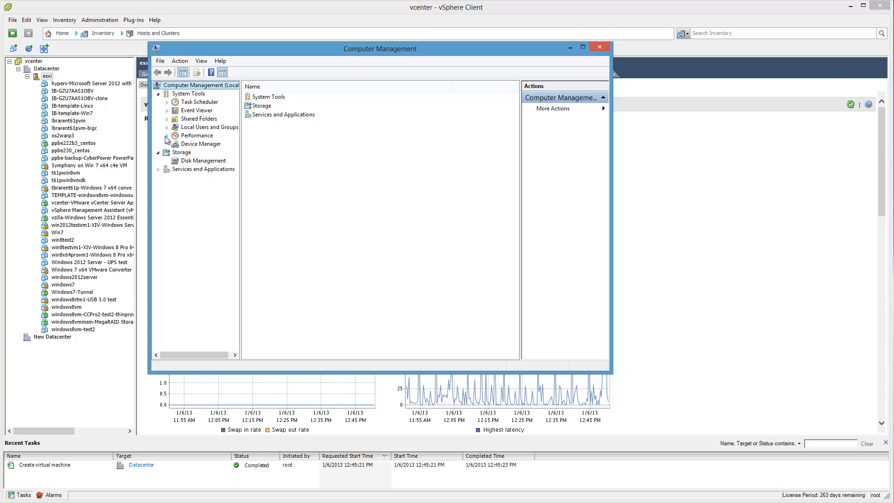
pyautogui.click(157, 169)
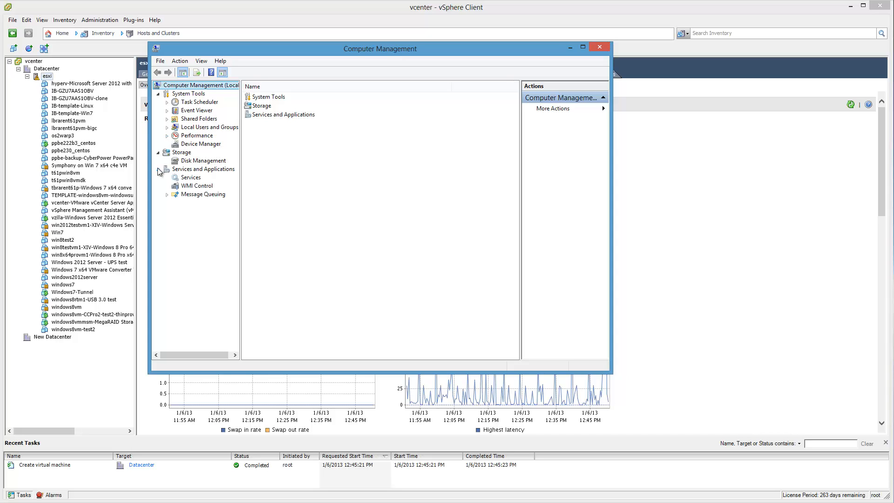
pyautogui.click(191, 177)
pyautogui.click(378, 224)
pyautogui.press('v')
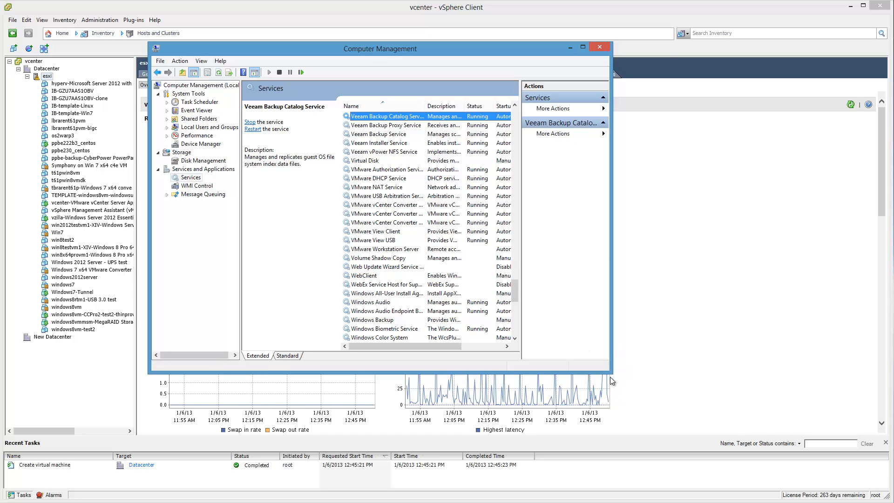
# Enlarge Computer Management, review the VMware vCenter Converter services' full descriptions, status and startup type, and minimize the window
pyautogui.moveTo(609, 377); pyautogui.dragTo(890, 501)
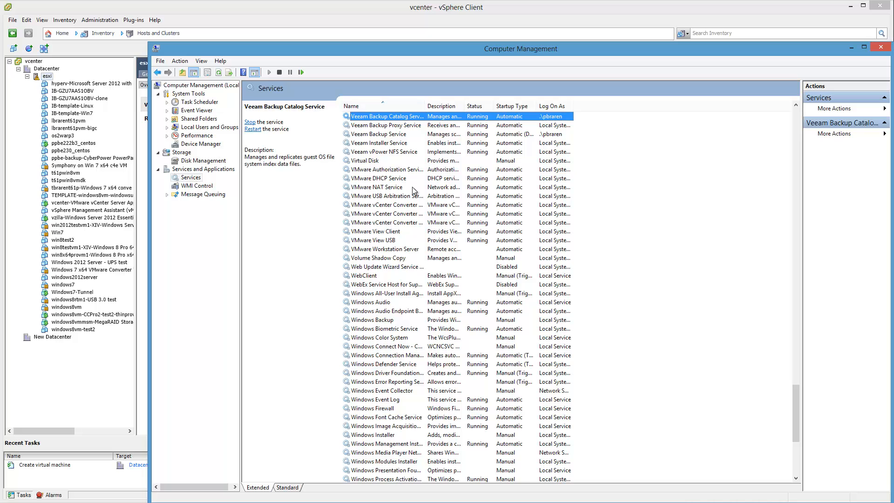
pyautogui.click(394, 204)
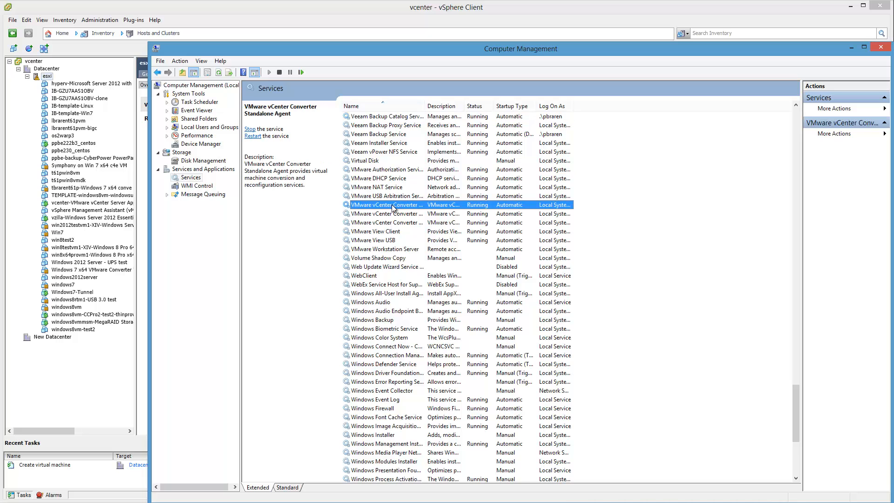
pyautogui.doubleClick(465, 105)
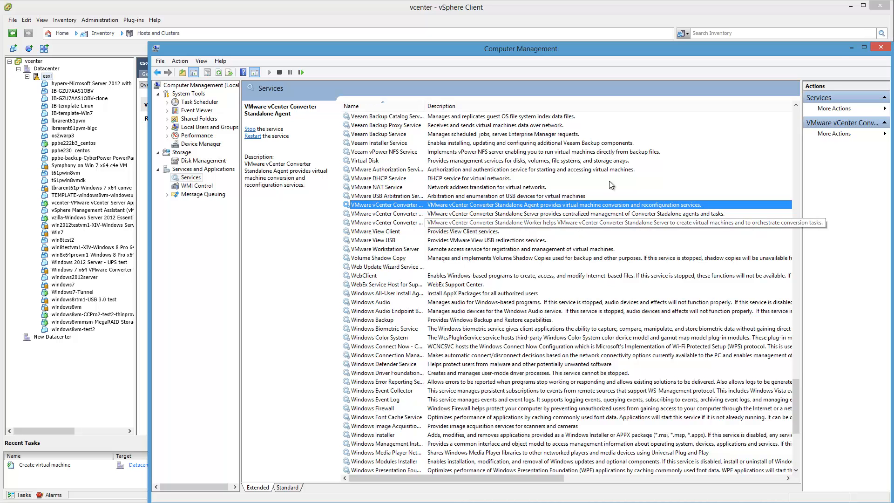
pyautogui.click(604, 477)
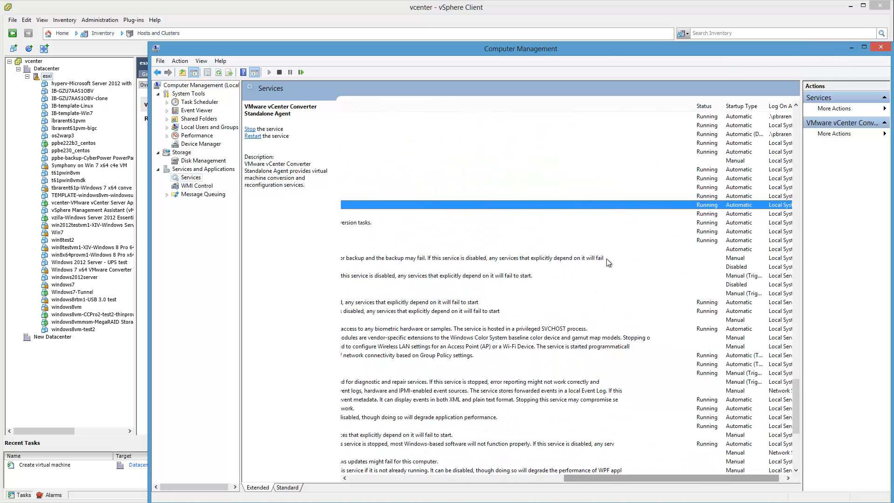
pyautogui.click(851, 46)
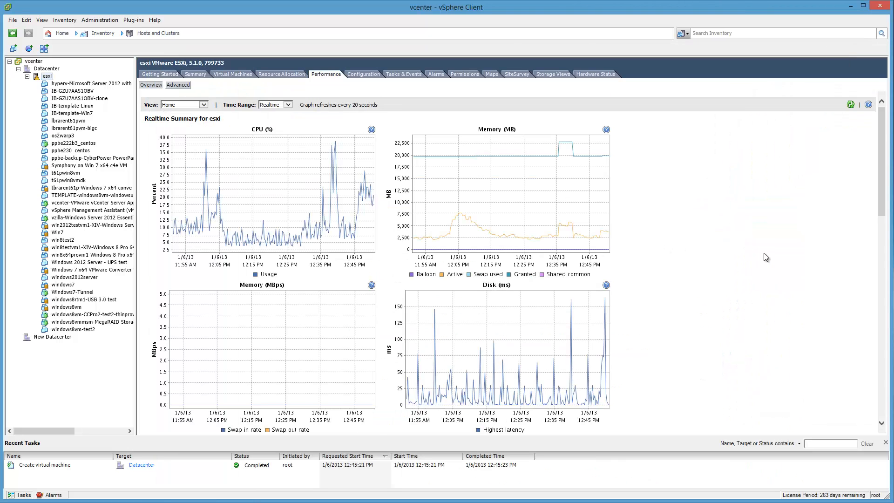
# Switch to the LSI-RAID5 Datastore Browser, show its root folder sorted by name, and look for the lbrarent61pvm-bigc folder
pyautogui.moveTo(115, 502)
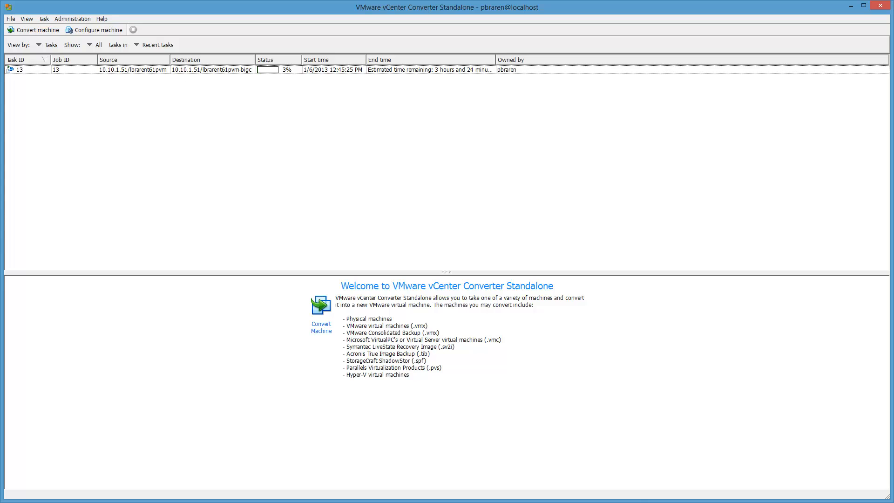
pyautogui.click(116, 502)
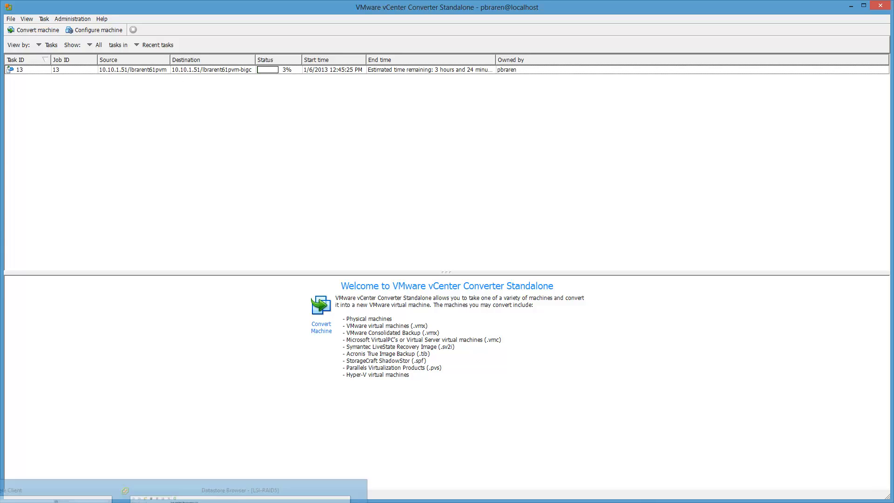
pyautogui.click(241, 496)
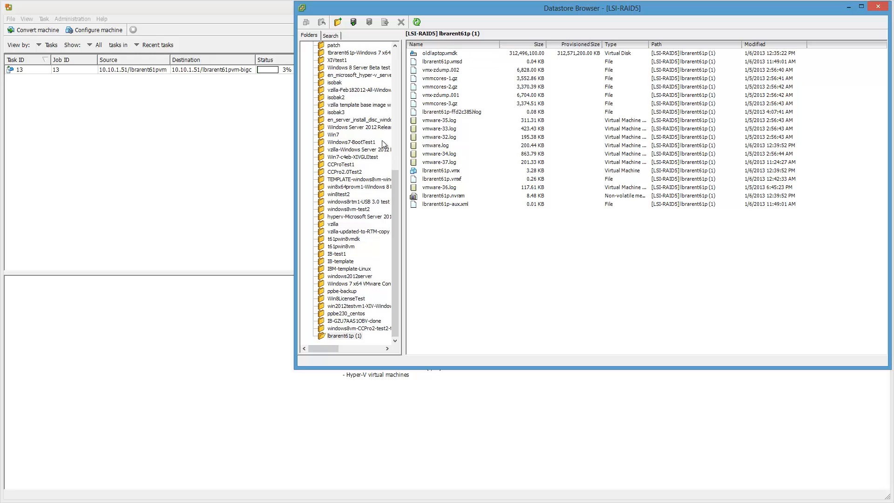
pyautogui.moveTo(396, 208); pyautogui.dragTo(392, 71)
pyautogui.click(320, 45)
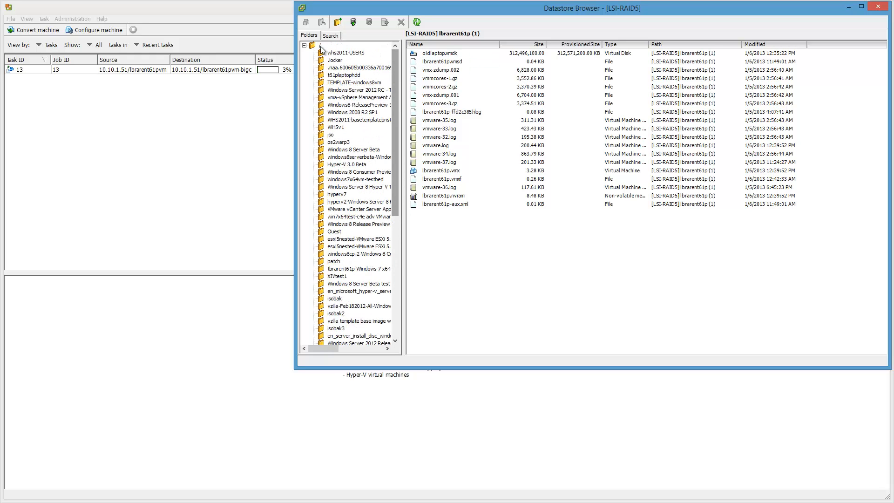
pyautogui.click(441, 44)
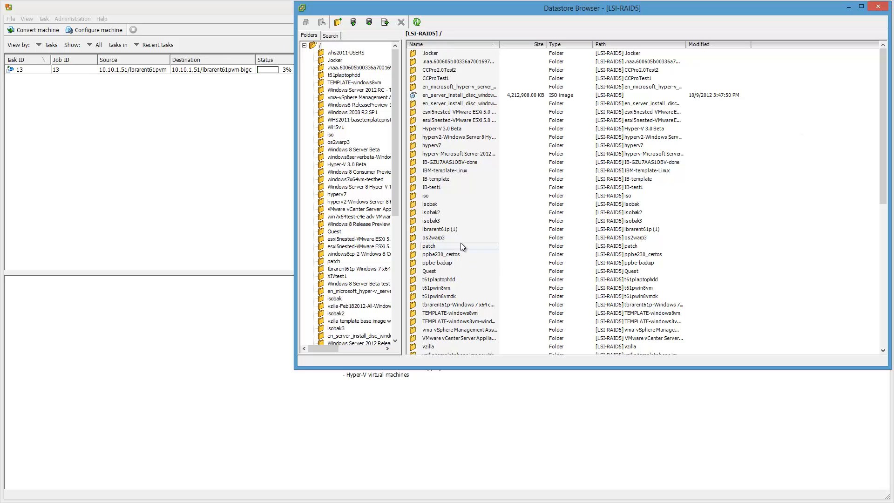
pyautogui.click(451, 230)
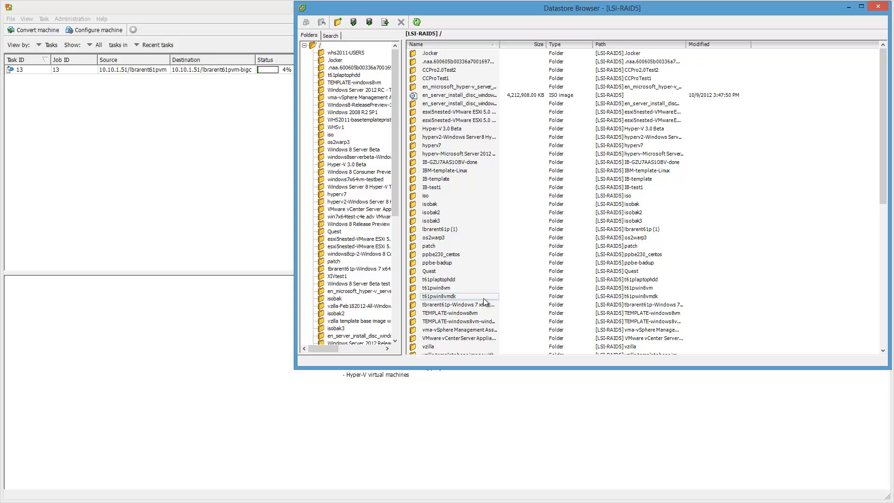
# Extend the Datastore Browser window downward to list more folders, and glance at the vSphere Client's performance overview
pyautogui.moveTo(477, 370); pyautogui.dragTo(481, 490)
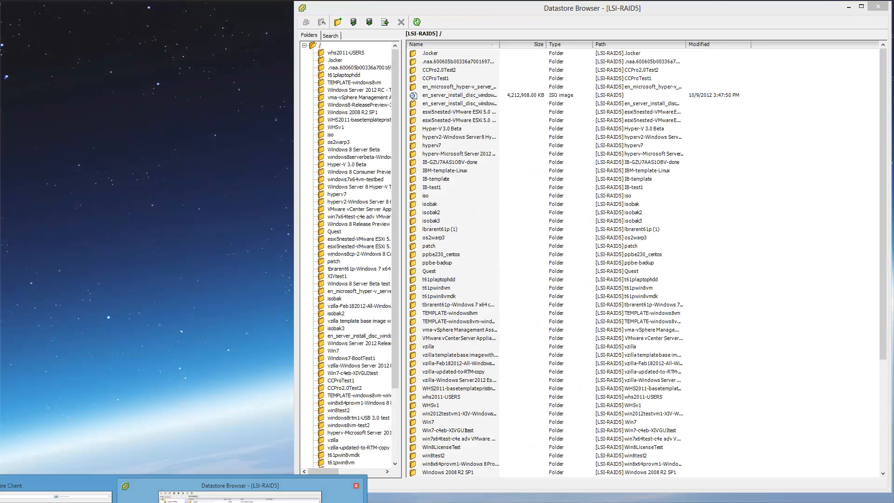
pyautogui.click(240, 493)
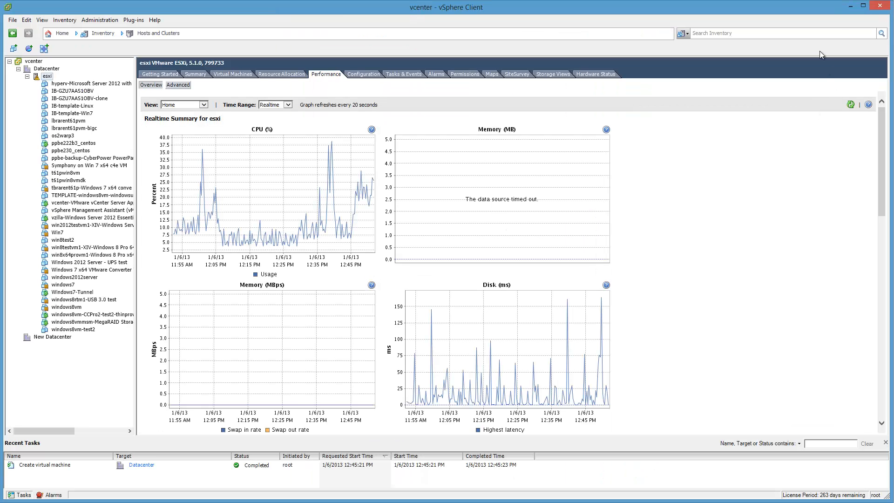
pyautogui.click(848, 8)
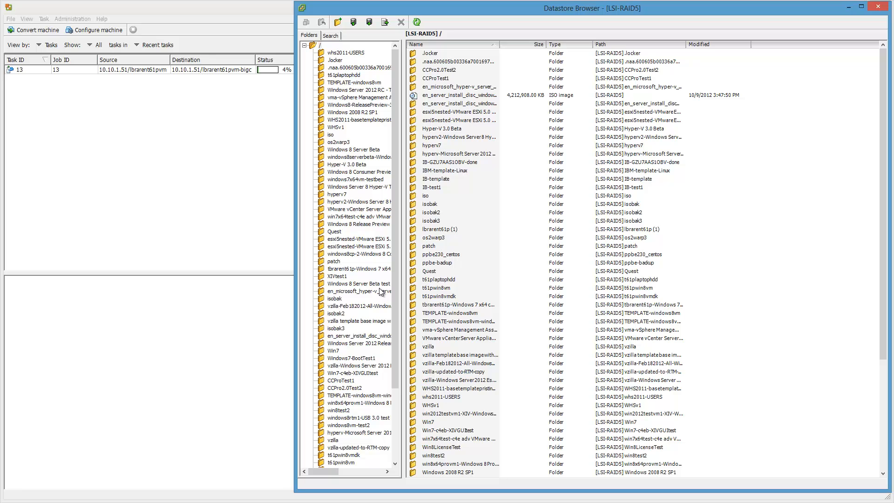
# Reselect the datastore's root folder, reverse the name sorting and restore it to ascending, and widen the Name column
pyautogui.click(426, 298)
pyautogui.click(319, 45)
pyautogui.click(460, 46)
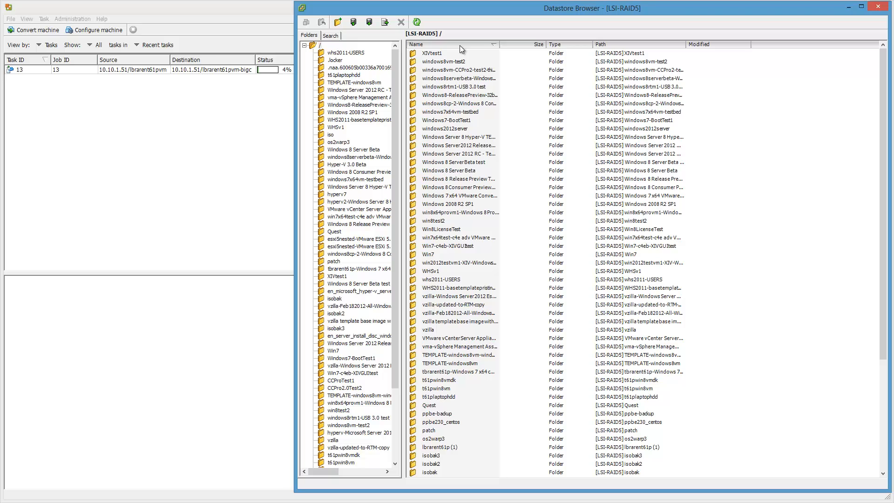
pyautogui.click(460, 46)
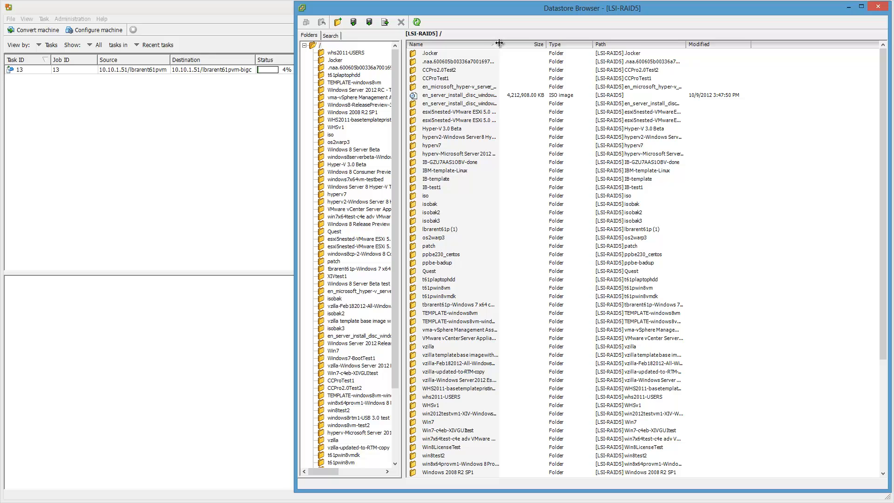
pyautogui.moveTo(500, 44); pyautogui.dragTo(563, 49)
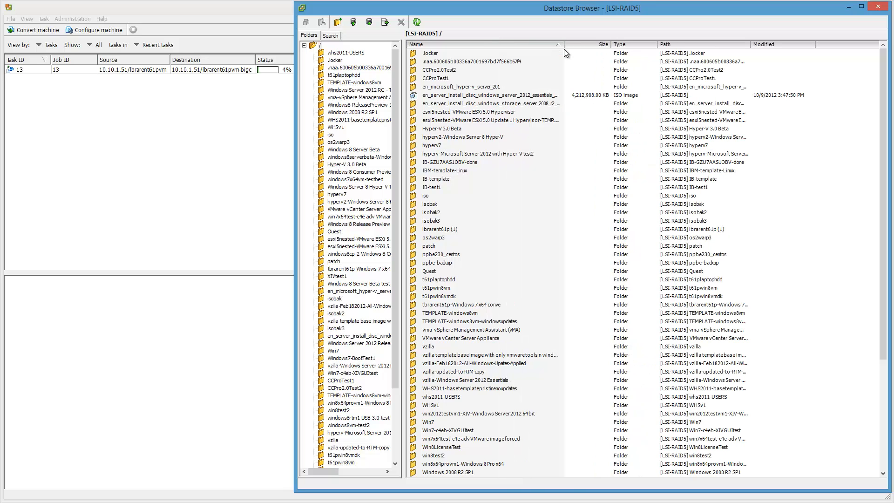
# Launch WinSCP and log in to the ESXi host with the stored root session for esxi
pyautogui.doubleClick(498, 204)
pyautogui.press('super')
pyautogui.write('win')
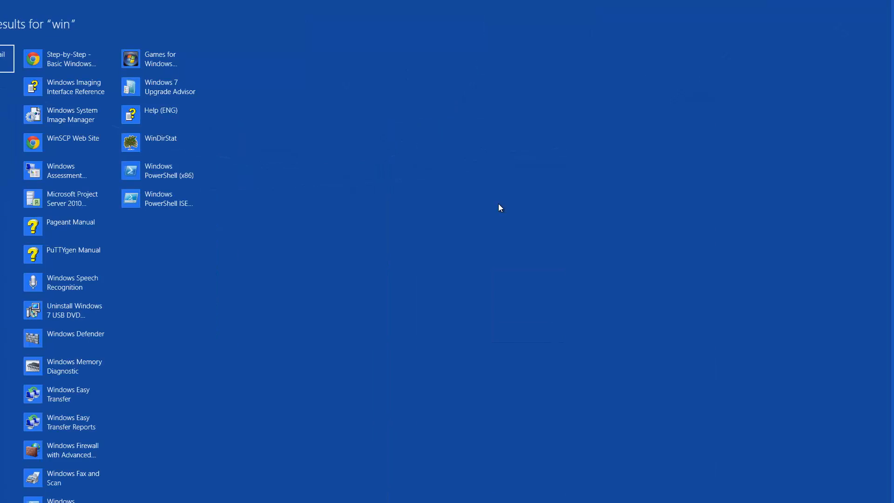
pyautogui.write('scp')
pyautogui.press('Return')
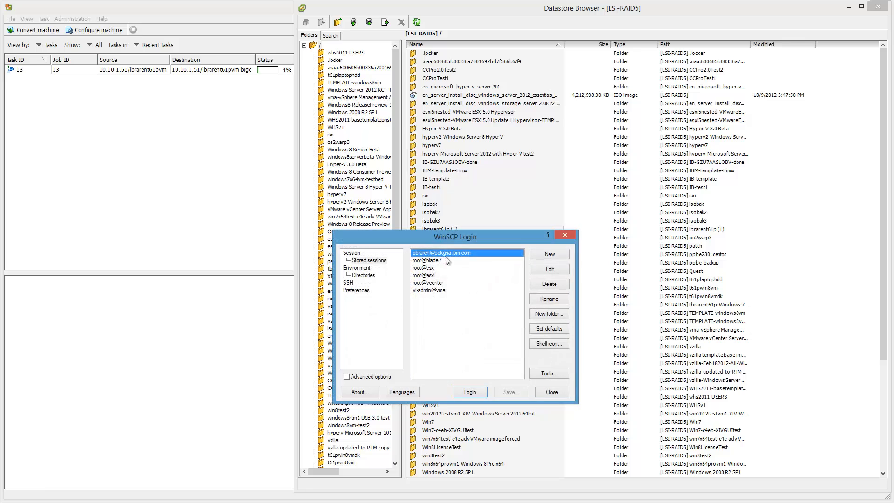
pyautogui.doubleClick(433, 275)
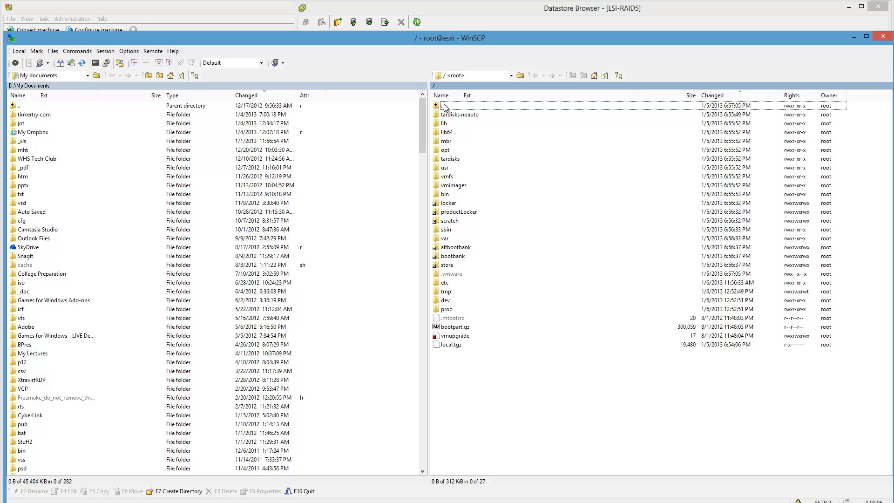
# Sort the remote host's root directory by name and open the /vmfs/volumes/LSI-RAID5 datastore
pyautogui.click(476, 95)
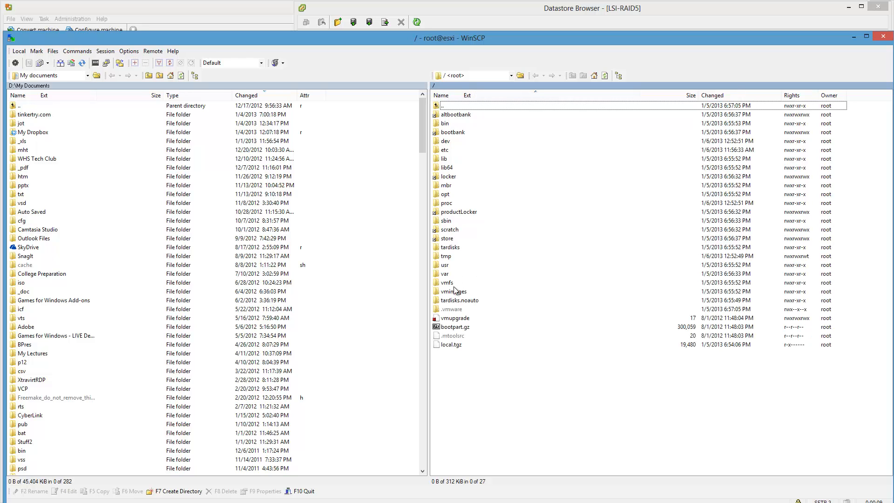
pyautogui.doubleClick(452, 283)
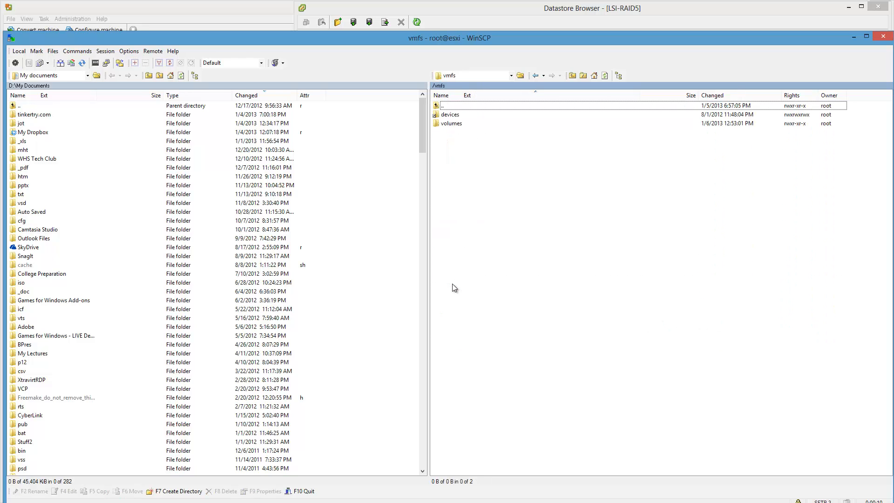
pyautogui.doubleClick(454, 123)
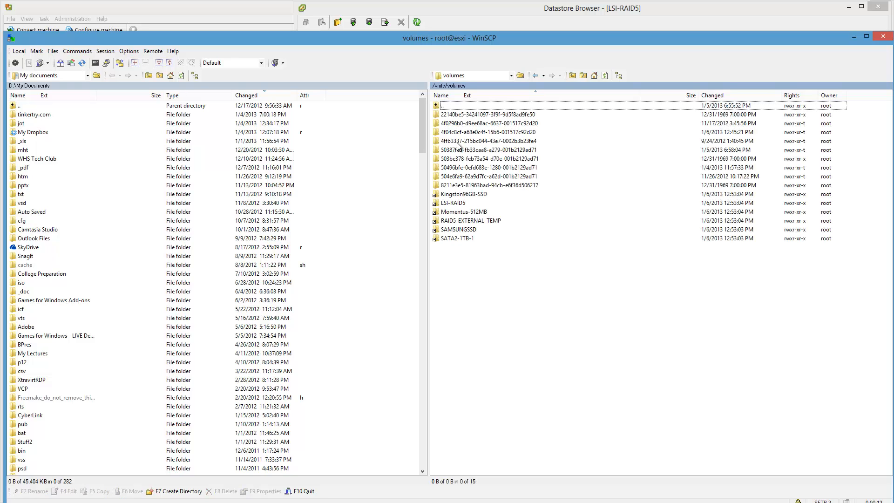
pyautogui.doubleClick(454, 204)
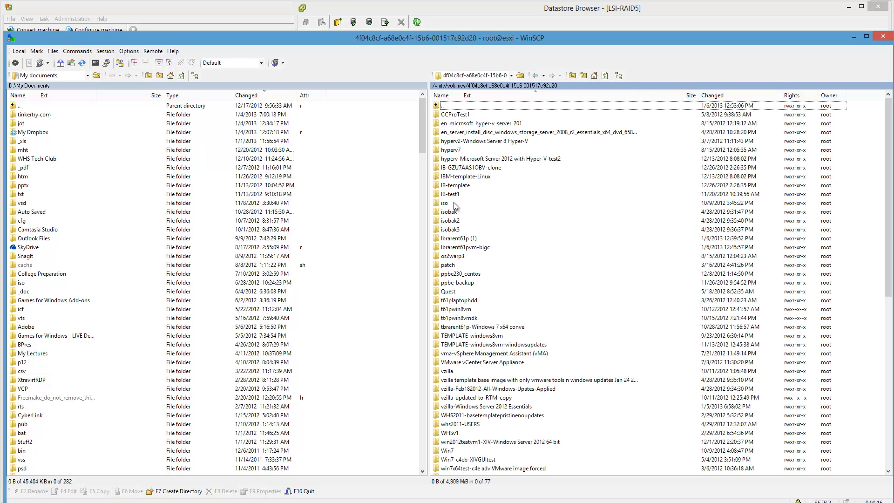
# Sort the remote folders by change date, newest first, highlight lbrarent61pvm-bigc, and move the WinSCP window aside to uncover the Datastore Browser
pyautogui.click(726, 96)
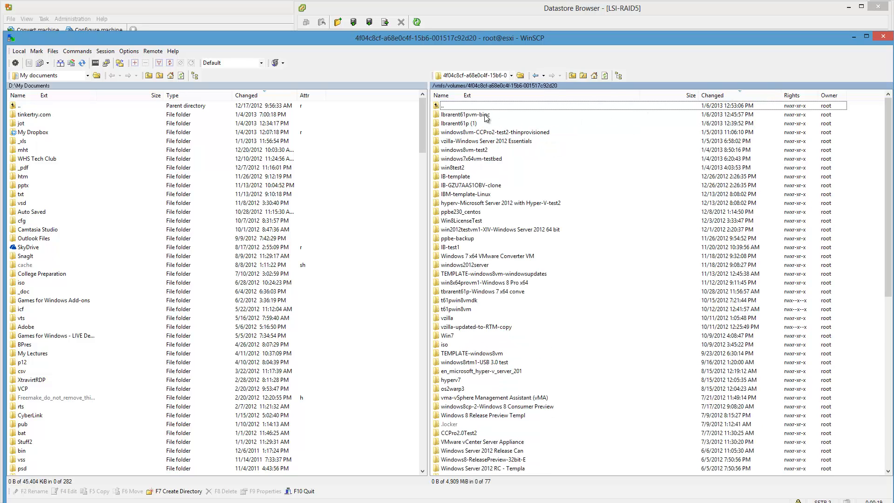
pyautogui.press('Down')
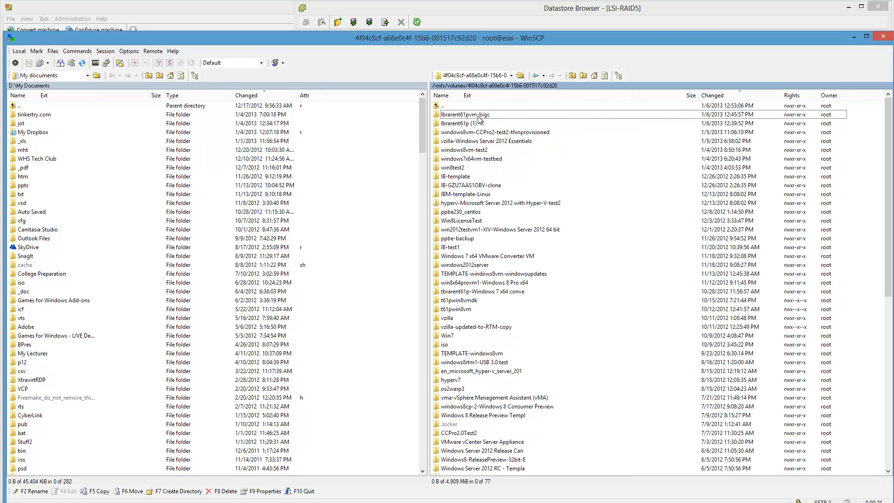
pyautogui.moveTo(532, 38); pyautogui.dragTo(50, 99)
# Switch to the LSI-RAID5 Datastore Browser, refresh its listing, and open the lbrarent61pvm-bigc folder
pyautogui.click(547, 196)
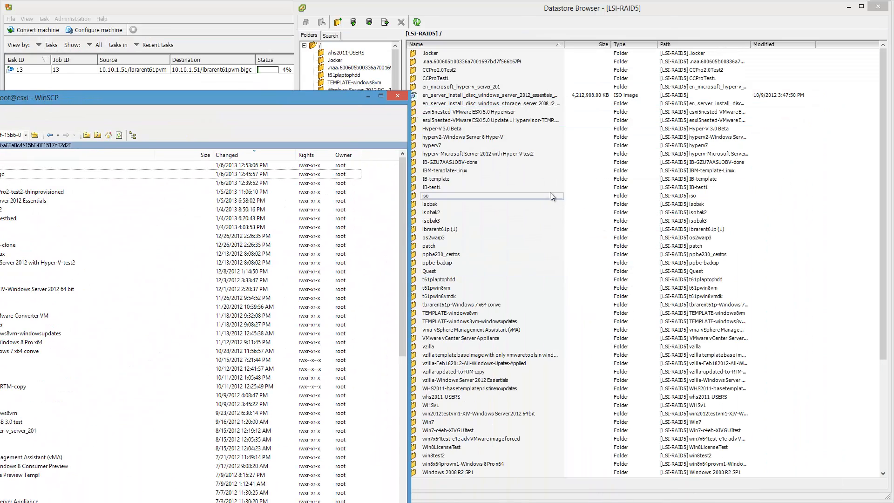
pyautogui.click(417, 22)
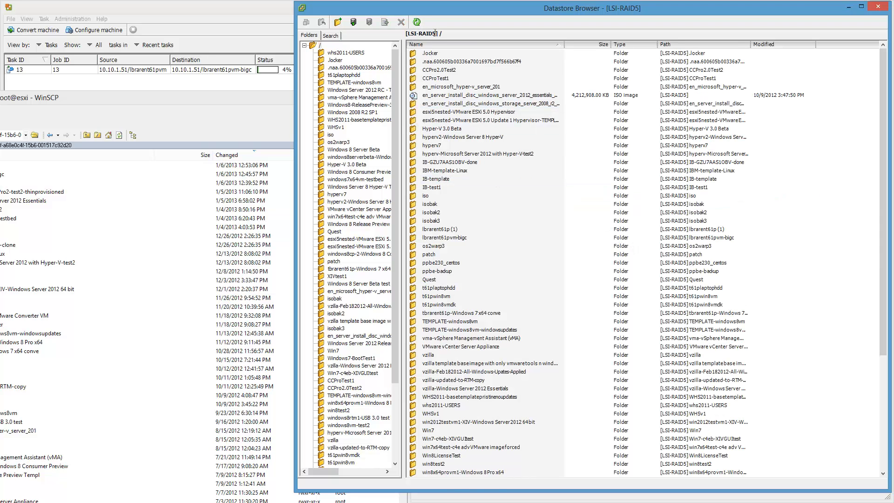
pyautogui.click(418, 24)
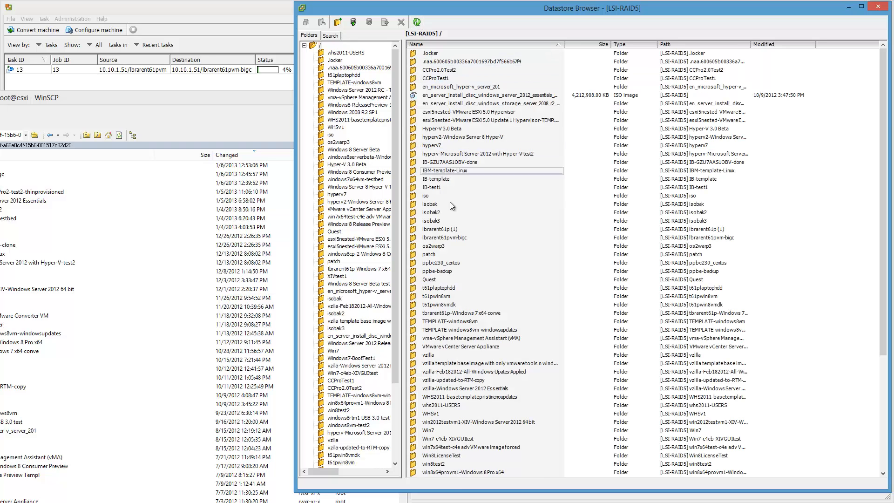
pyautogui.doubleClick(456, 239)
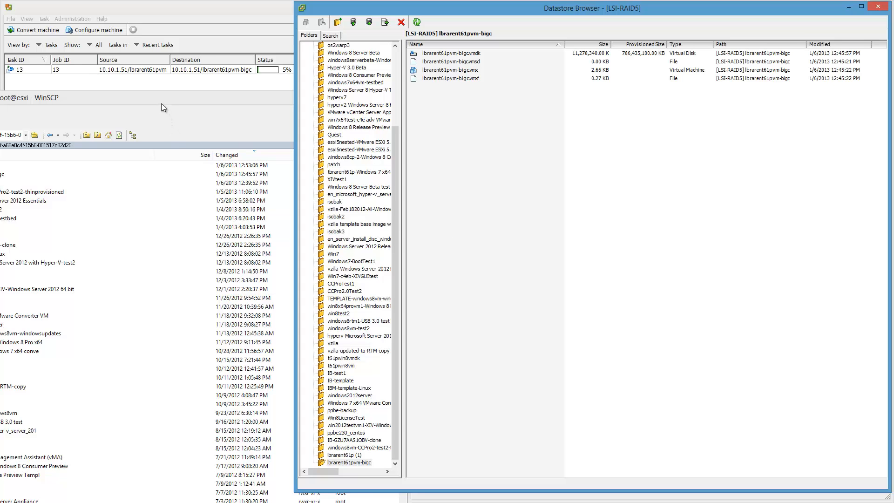
# Clear the WinSCP window away, widen the Datastore Browser's folder tree, refresh the lbrarent61pvm-bigc files, and select its .vmx file
pyautogui.moveTo(161, 103); pyautogui.dragTo(434, 69)
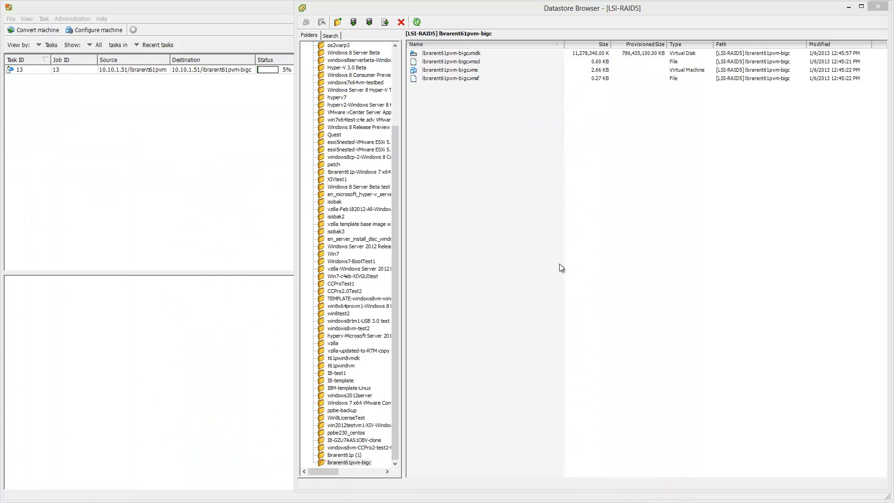
pyautogui.moveTo(403, 194); pyautogui.dragTo(486, 196)
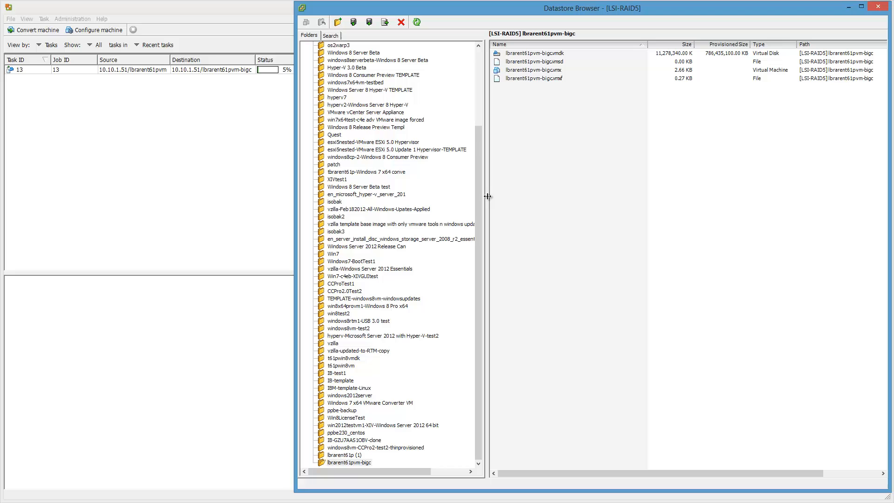
pyautogui.click(667, 53)
pyautogui.click(418, 22)
pyautogui.click(420, 24)
pyautogui.click(514, 71)
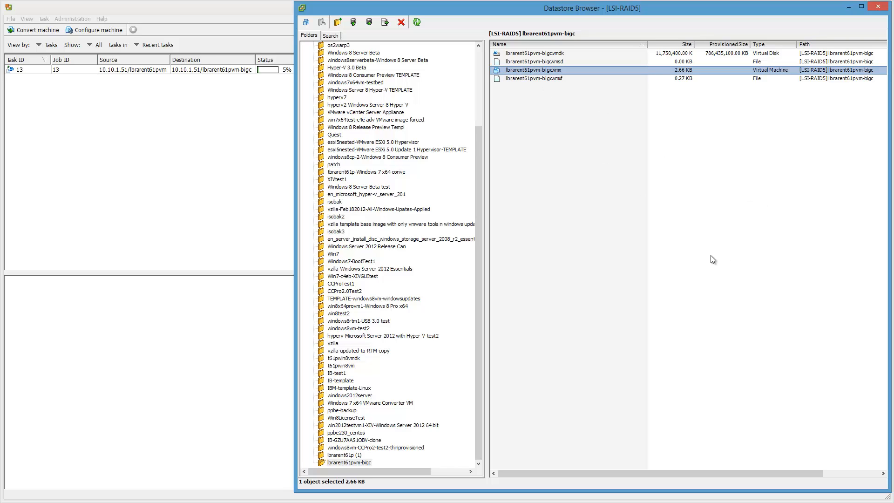
# Switch to the vSphere Client and examine the performance overview charts of lbrarent61pvm-bigc with the time range set to Realtime
pyautogui.moveTo(116, 502)
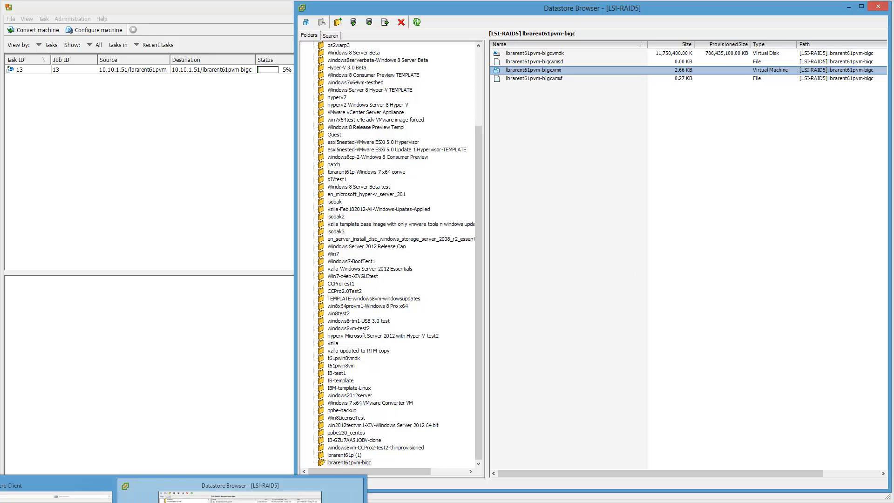
pyautogui.click(88, 498)
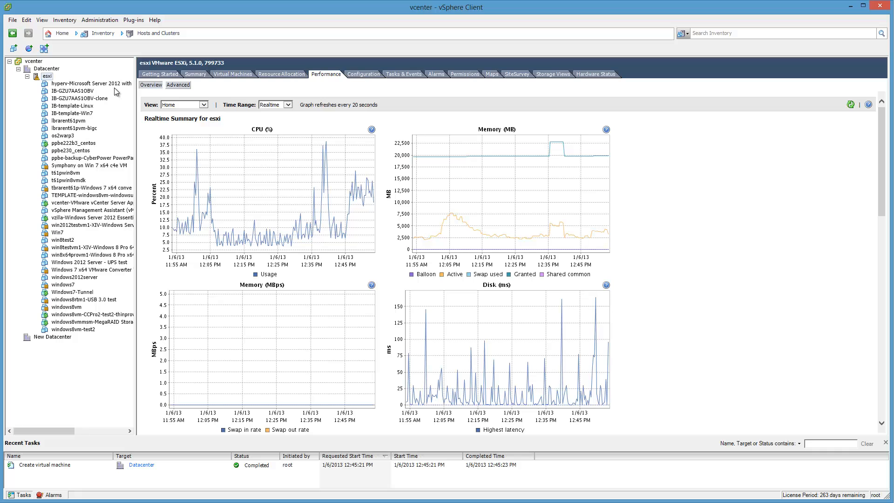
pyautogui.click(97, 140)
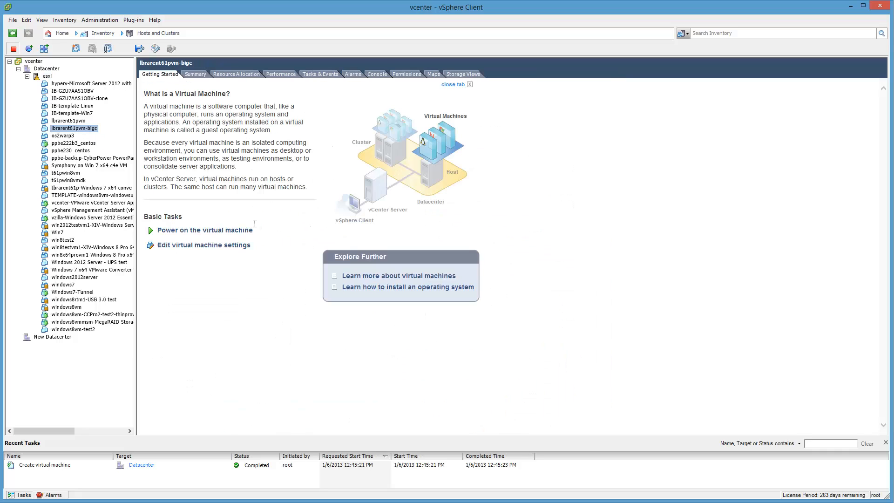
pyautogui.click(274, 75)
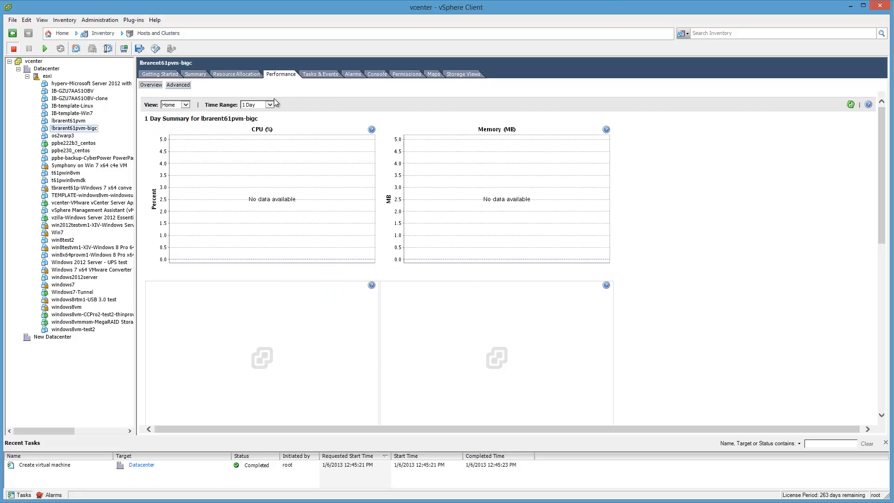
pyautogui.click(265, 106)
pyautogui.click(262, 96)
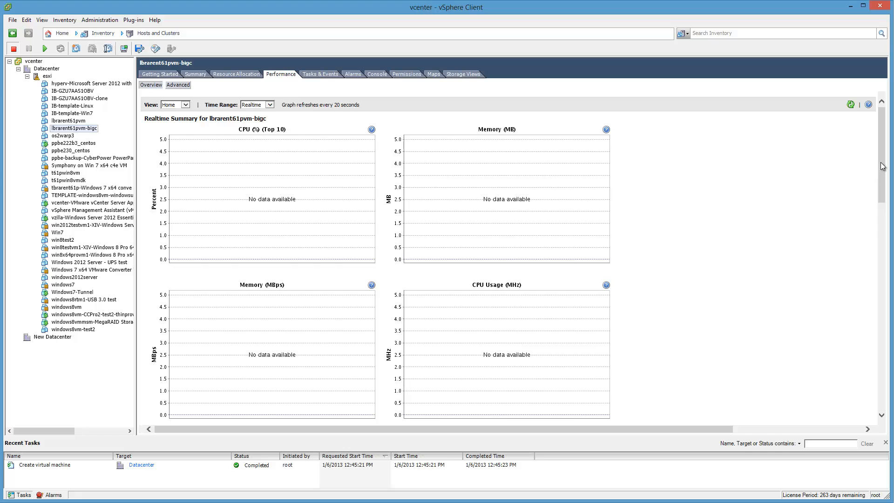
pyautogui.moveTo(881, 168); pyautogui.dragTo(892, 332)
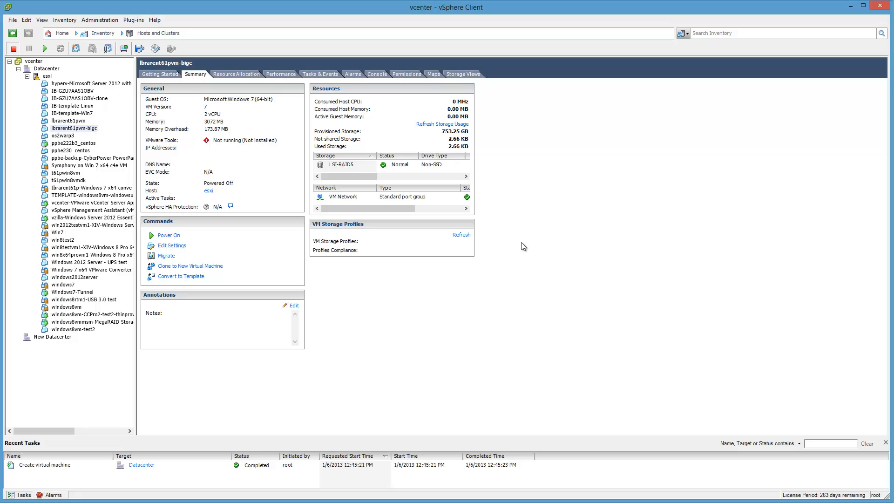
# Compare the summary of the source VM lbrarent61pvm with that of lbrarent61pvm-bigc, including provisioned and used storage
pyautogui.click(82, 121)
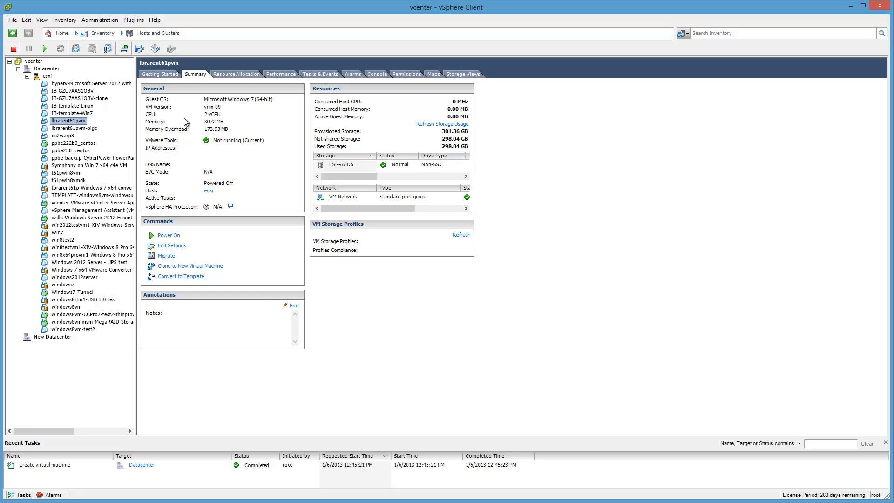
pyautogui.click(83, 131)
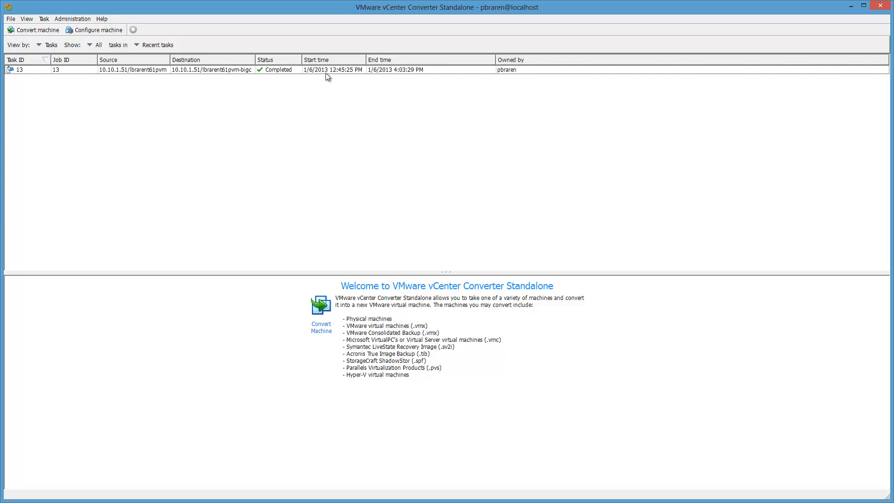
# In vCenter Converter, review conversion task 13's progress, log highlights and source and destination summary, and minimize the window
pyautogui.click(365, 73)
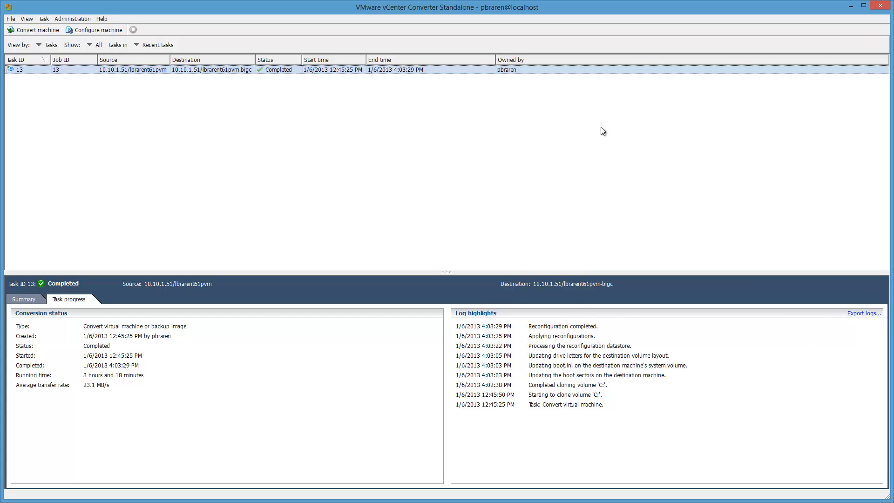
pyautogui.click(38, 301)
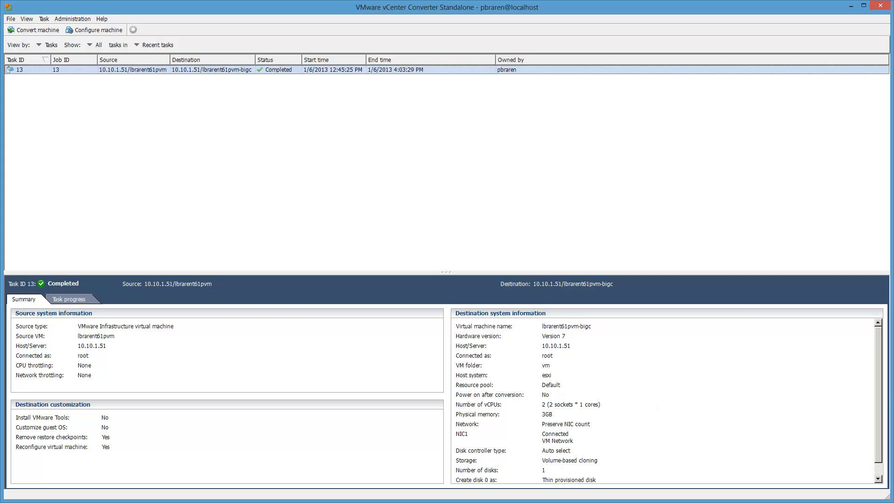
pyautogui.moveTo(878, 381); pyautogui.dragTo(881, 422)
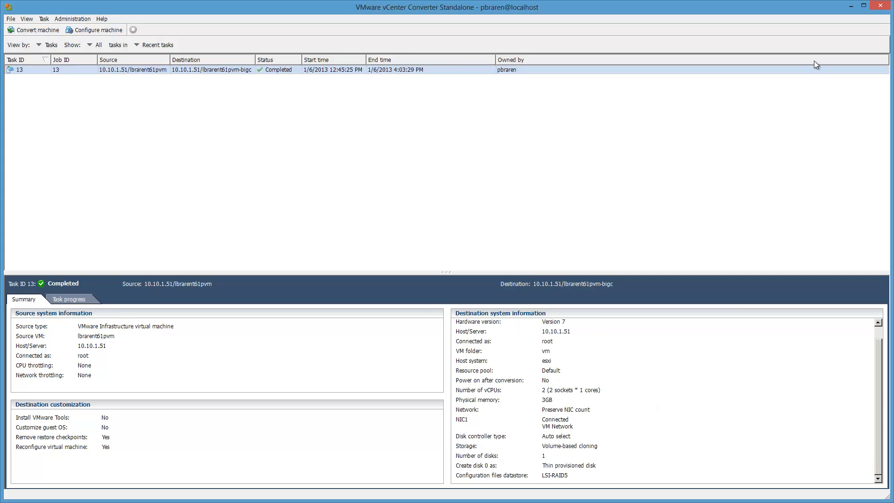
pyautogui.click(851, 7)
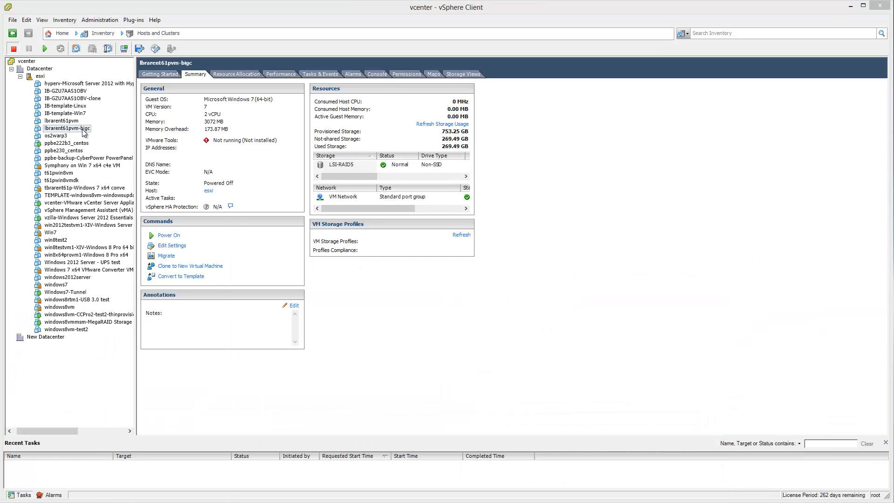
# In the vSphere Client, check the summary and console of lbrarent61pvm-bigc, and show the summary of lbrarent61pvm for comparison
pyautogui.click(83, 130)
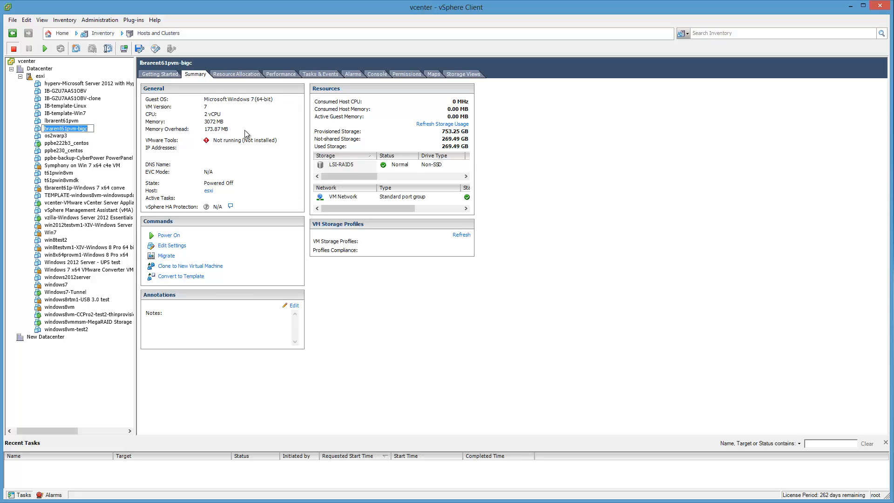
pyautogui.click(233, 147)
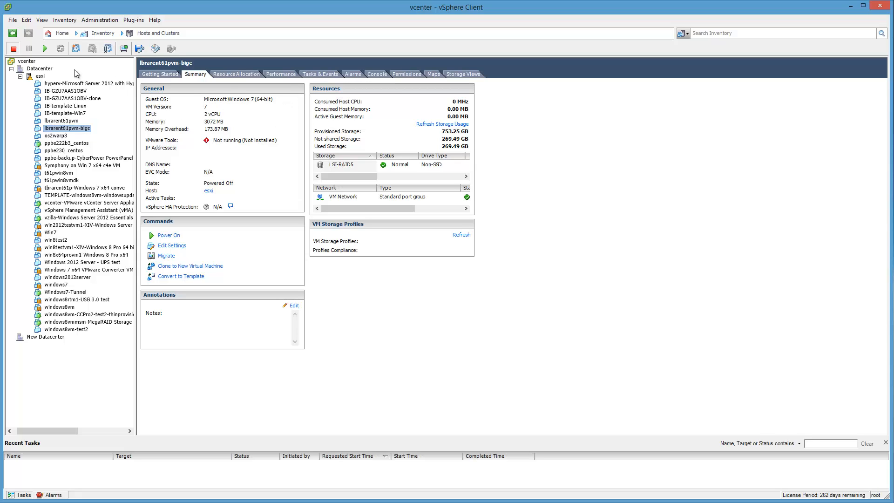
pyautogui.click(371, 74)
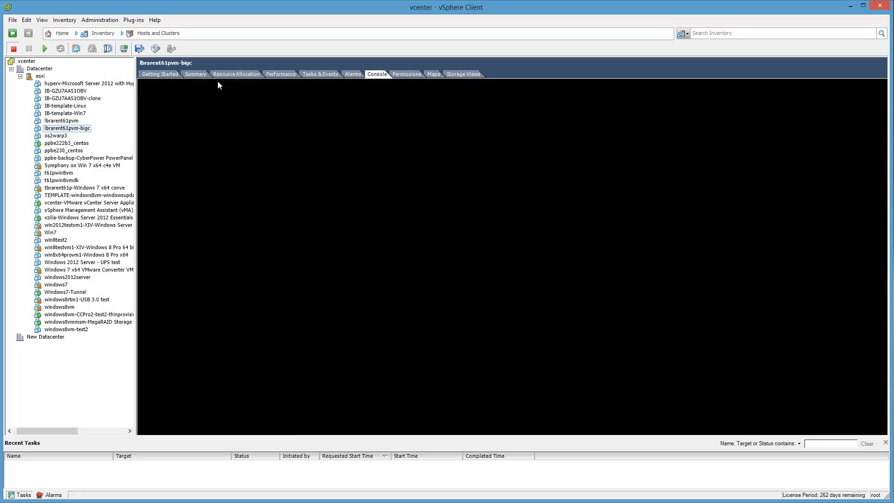
pyautogui.click(196, 75)
pyautogui.click(75, 121)
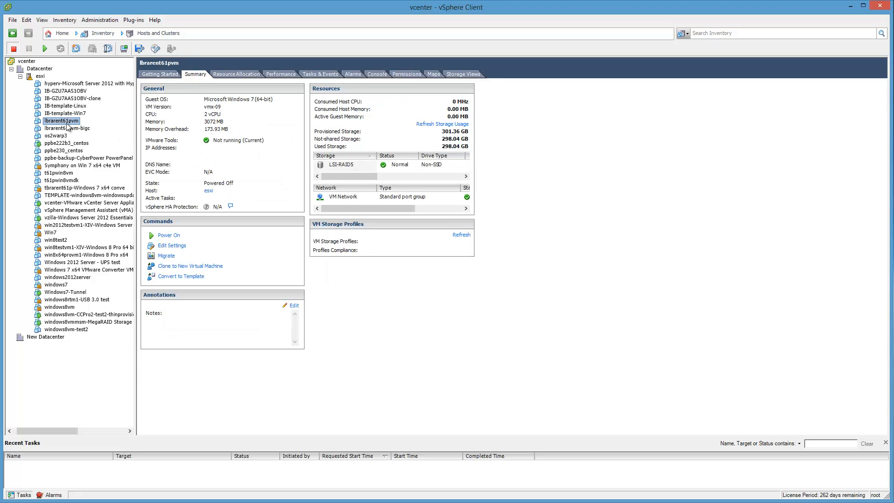
# Upgrade the virtual hardware of lbrarent61pvm-bigc and accept the irreversible configuration change
pyautogui.click(68, 129)
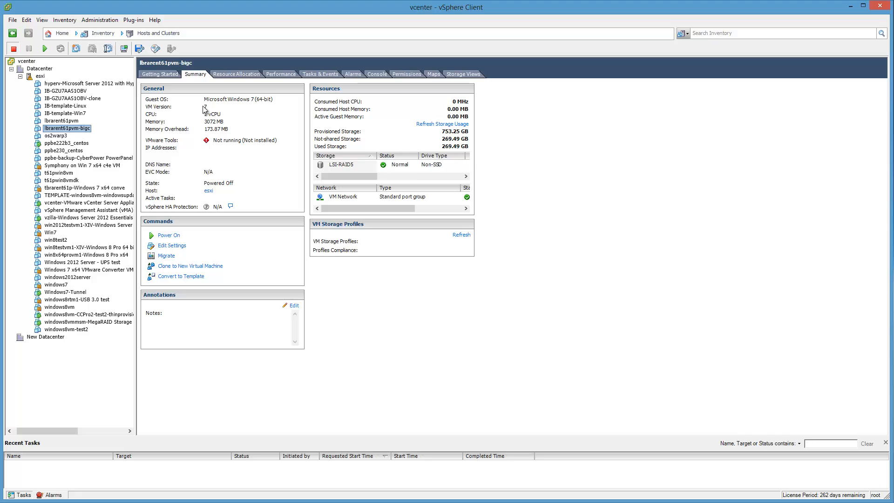
pyautogui.rightClick(77, 129)
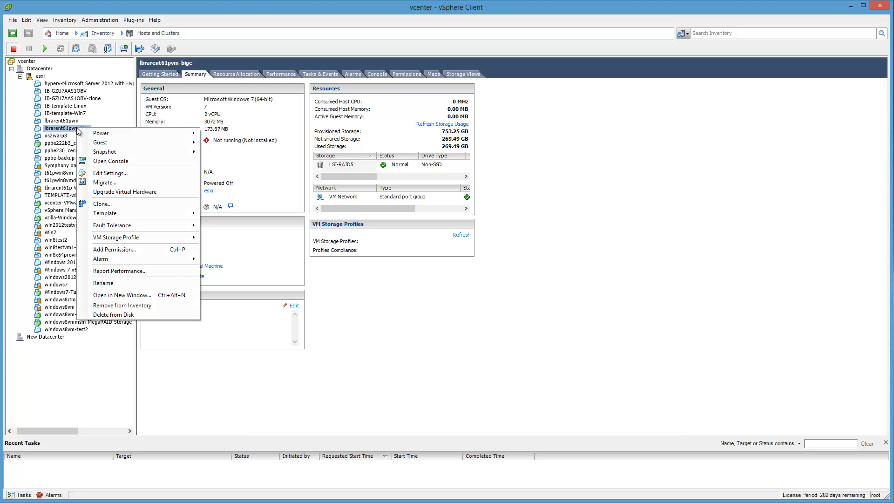
pyautogui.click(158, 192)
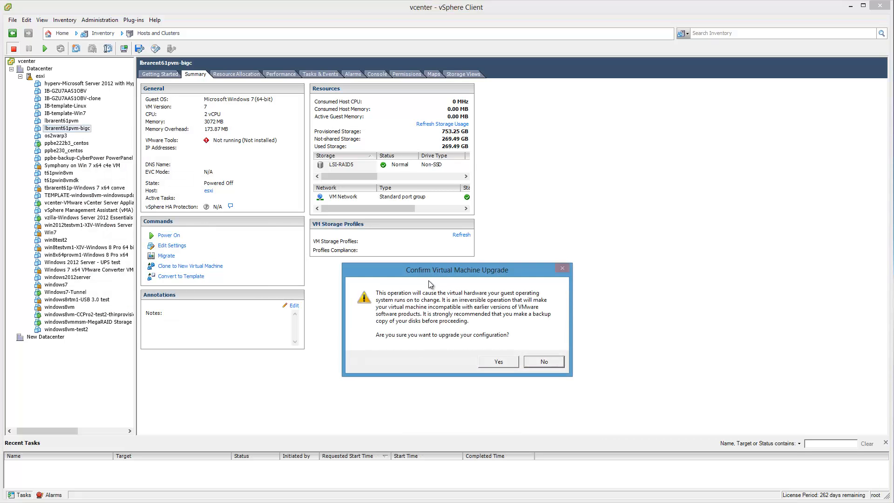
pyautogui.click(502, 362)
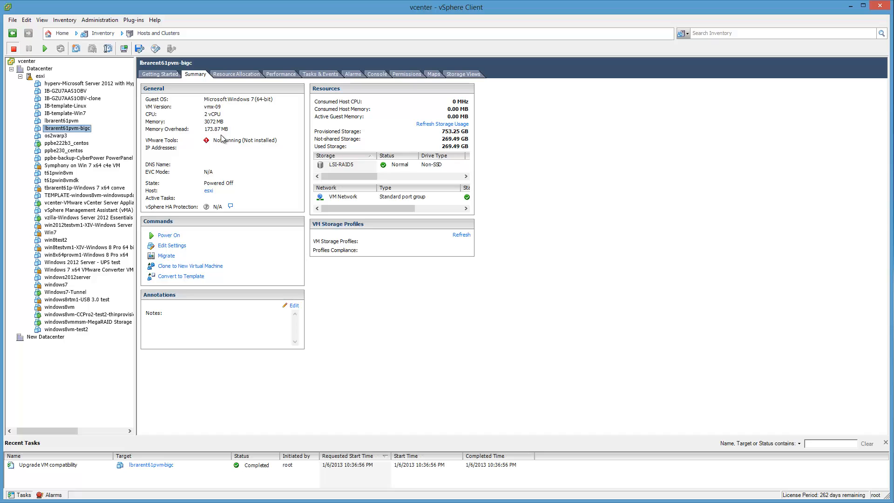
# Power on lbrarent61pvm-bigc and open its console
pyautogui.click(71, 122)
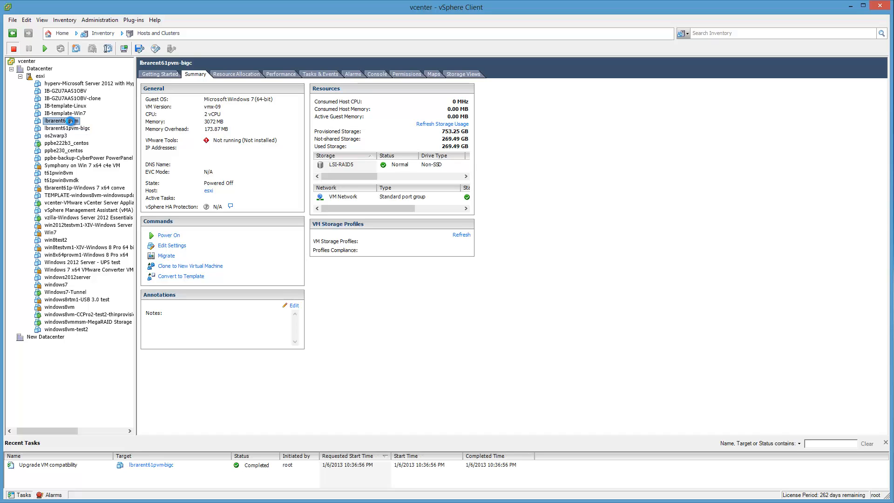
pyautogui.click(71, 129)
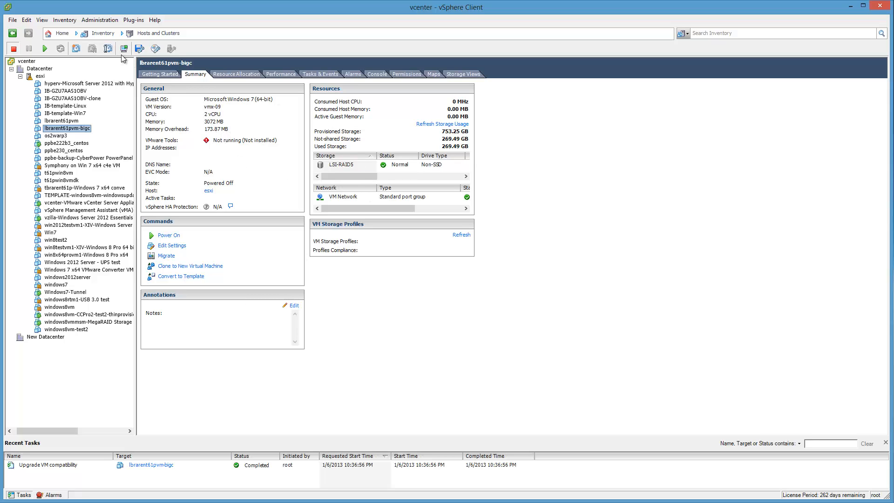
pyautogui.click(45, 48)
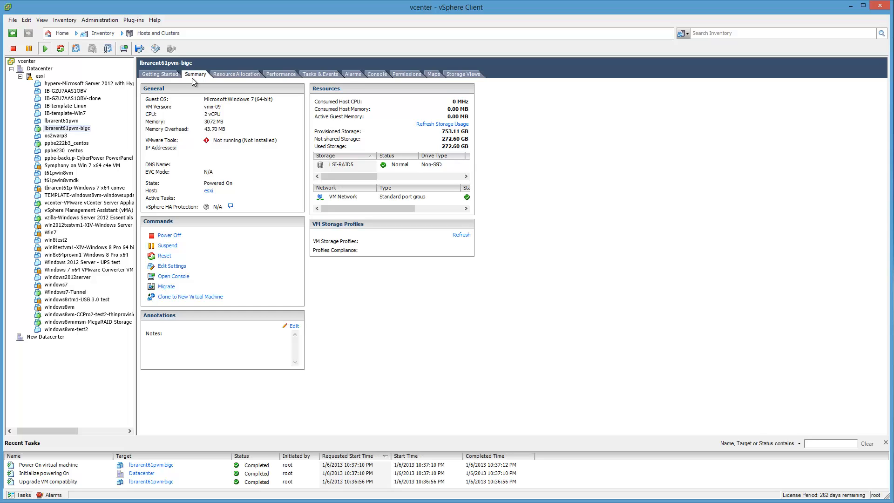
pyautogui.click(376, 74)
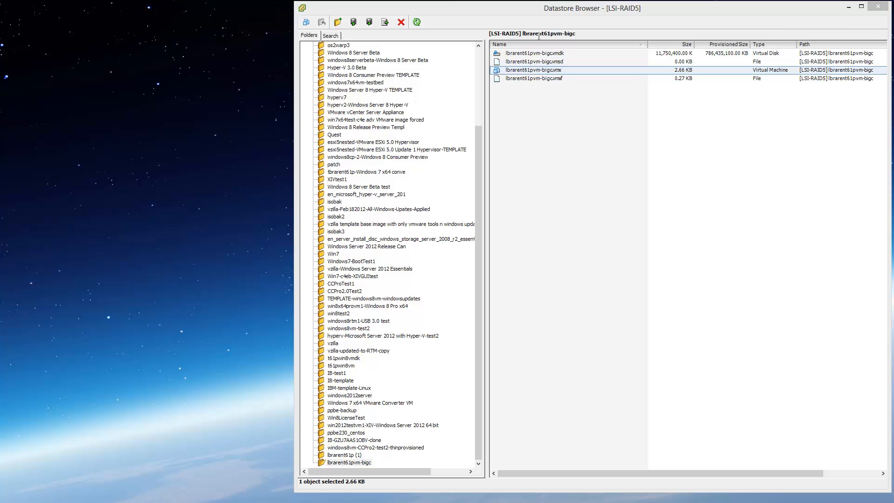
# In the LSI-RAID5 Datastore Browser, refresh the lbrarent61pvm-bigc folder and compare its virtual disk's size with oldlaptop.vmdk in lbrarent61p (1)
pyautogui.click(411, 24)
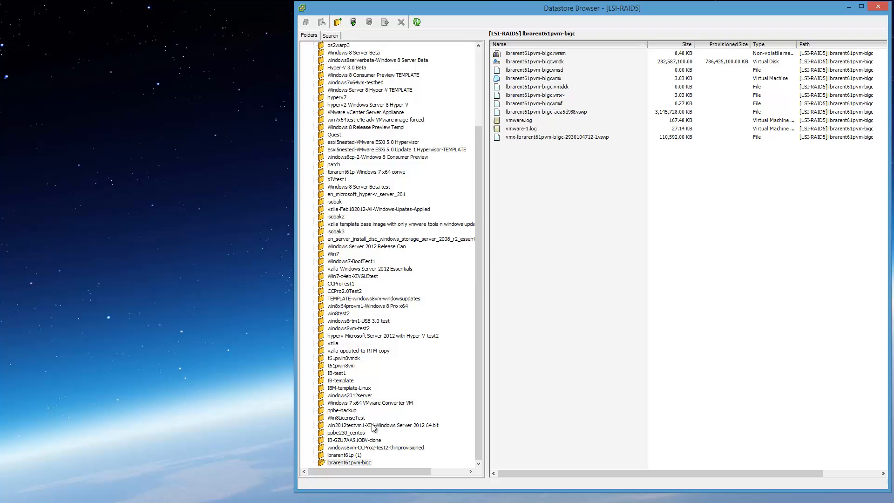
pyautogui.click(340, 457)
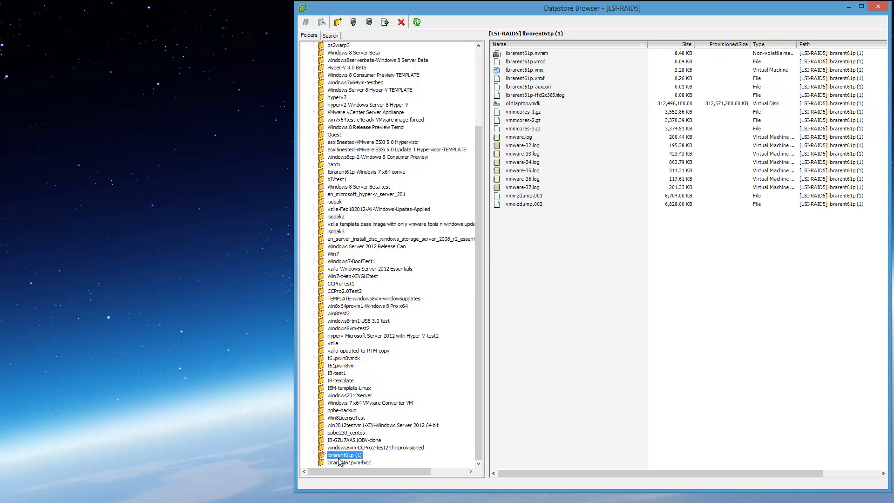
pyautogui.click(547, 104)
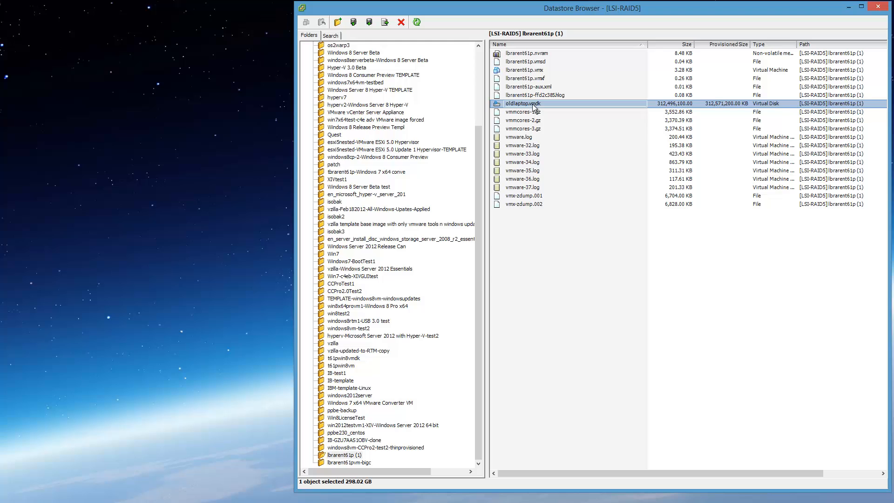
pyautogui.click(348, 464)
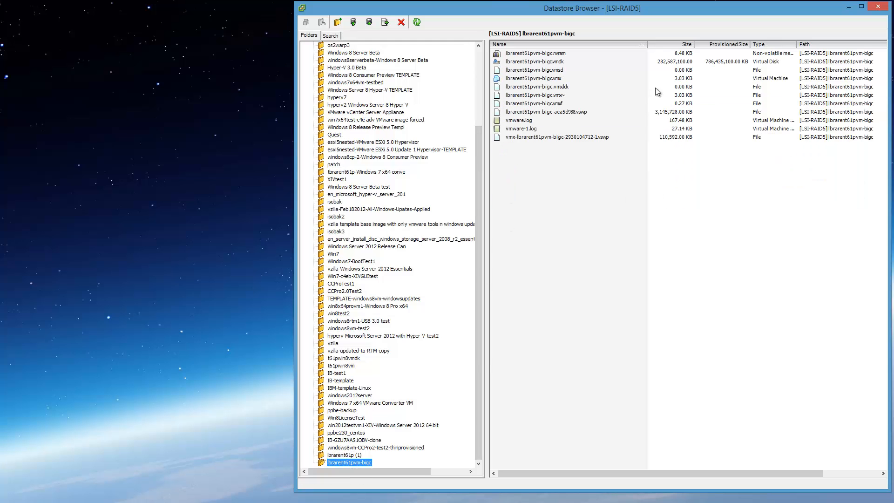
pyautogui.click(669, 64)
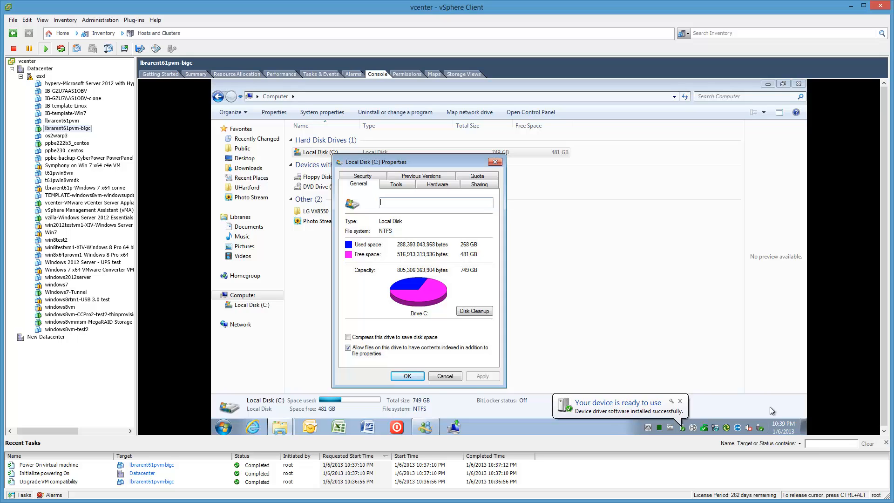
# In the console of lbrarent61pvm-bigc, check the capacity in the Local Disk (C:) properties, dismiss them and return to Computer
pyautogui.click(650, 405)
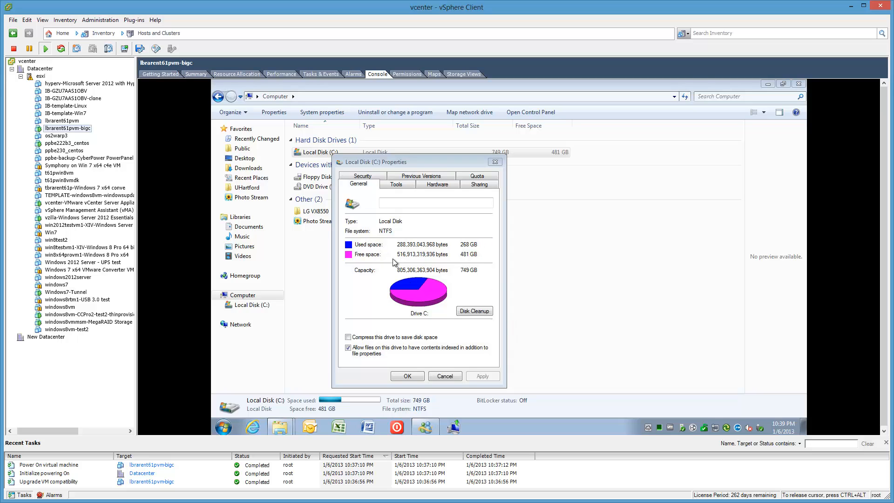
pyautogui.click(445, 376)
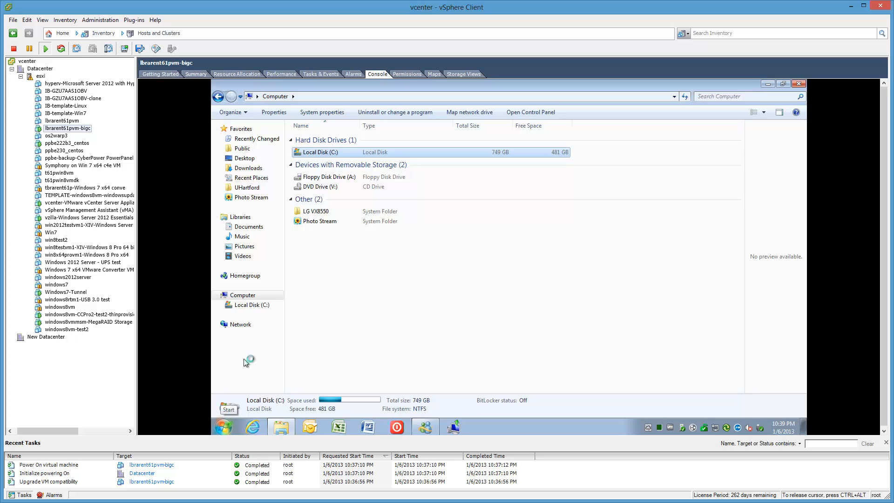
pyautogui.click(257, 296)
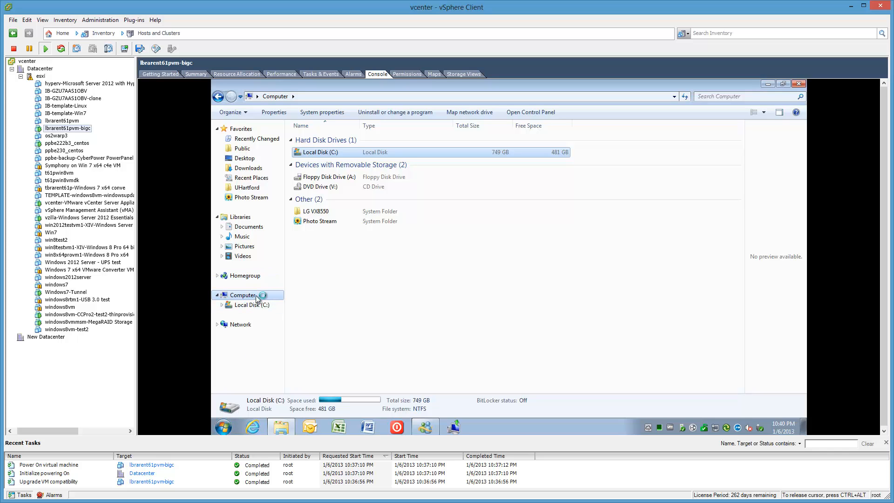
# Review the guest's driver software installation status, close it and deselect Local Disk (C:) in Computer
pyautogui.click(682, 429)
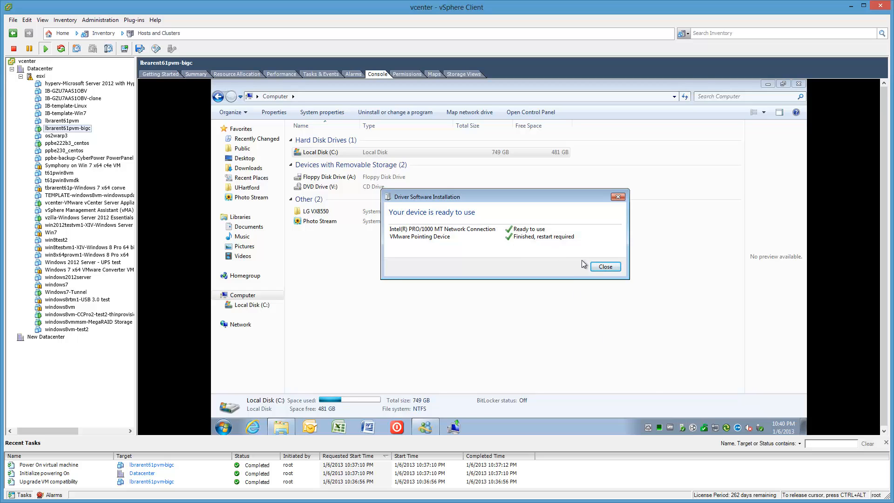
pyautogui.click(607, 267)
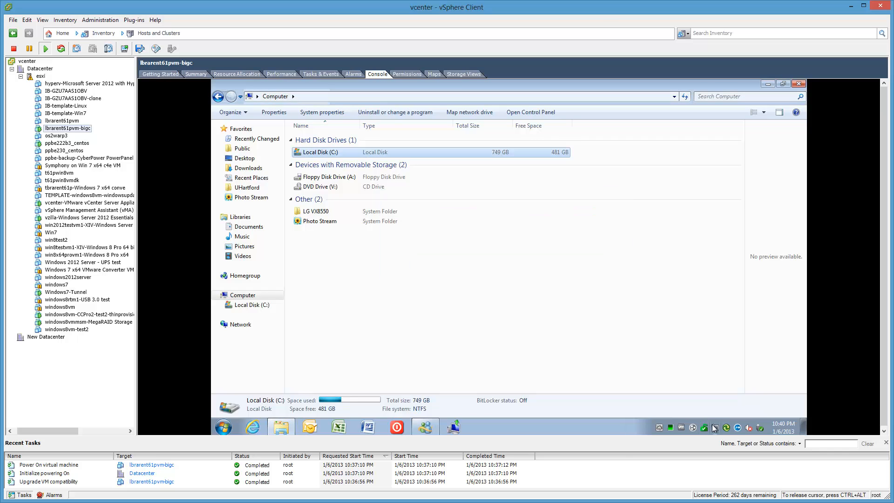
pyautogui.click(585, 276)
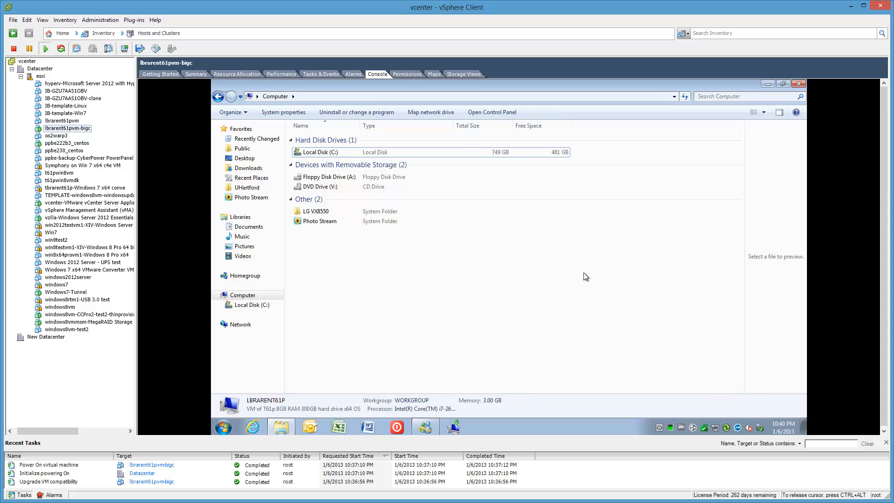